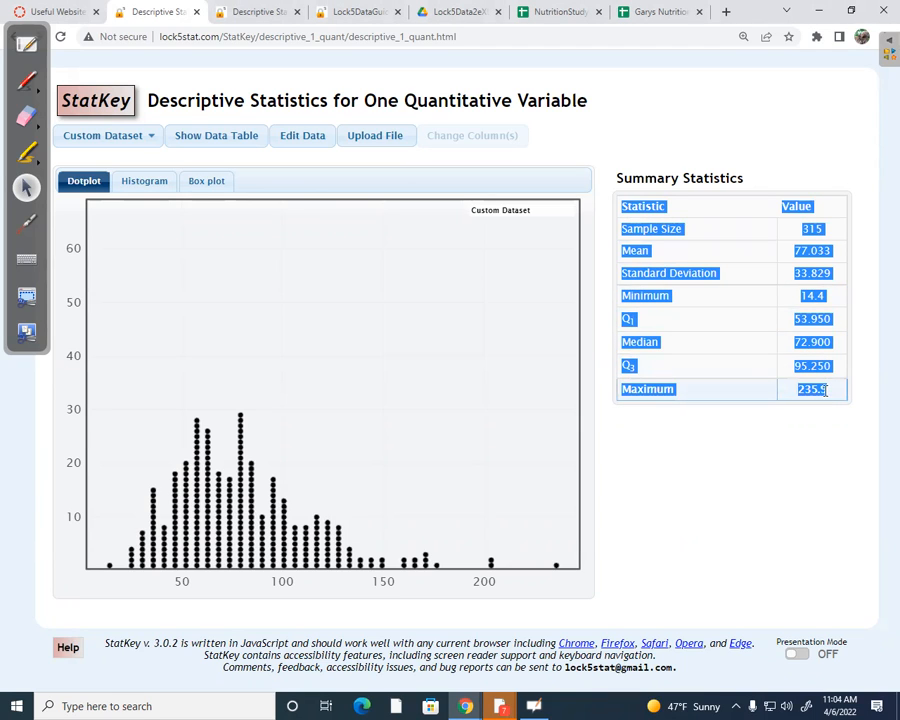
- Copy the StatKey summary statistics table and paste it at C1 on Sheet2 of the nutrition study spreadsheet
right_click(684, 303)
left_click(654, 316)
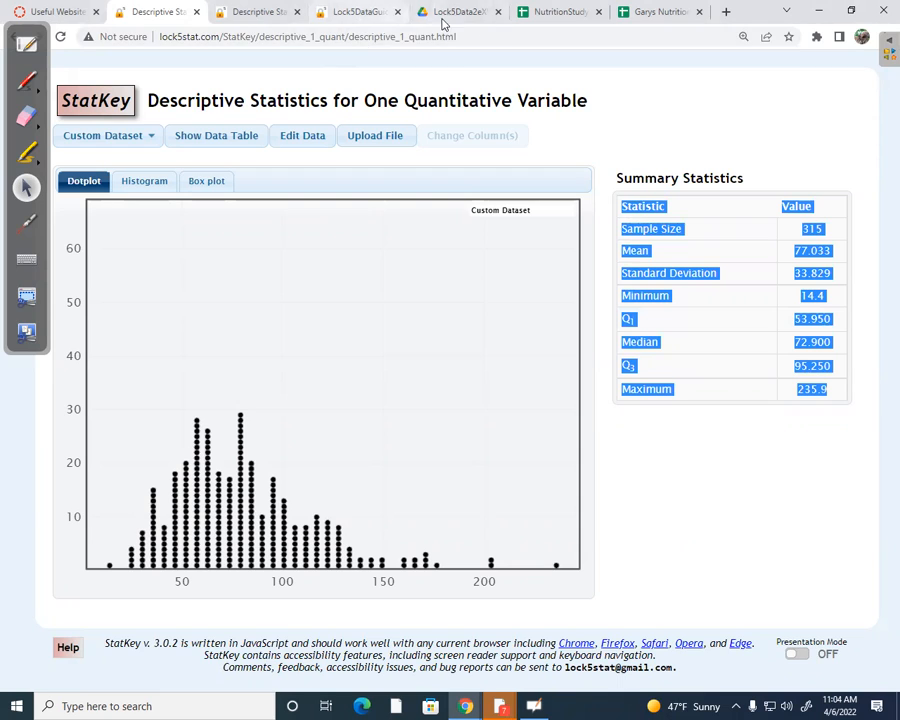
left_click(655, 13)
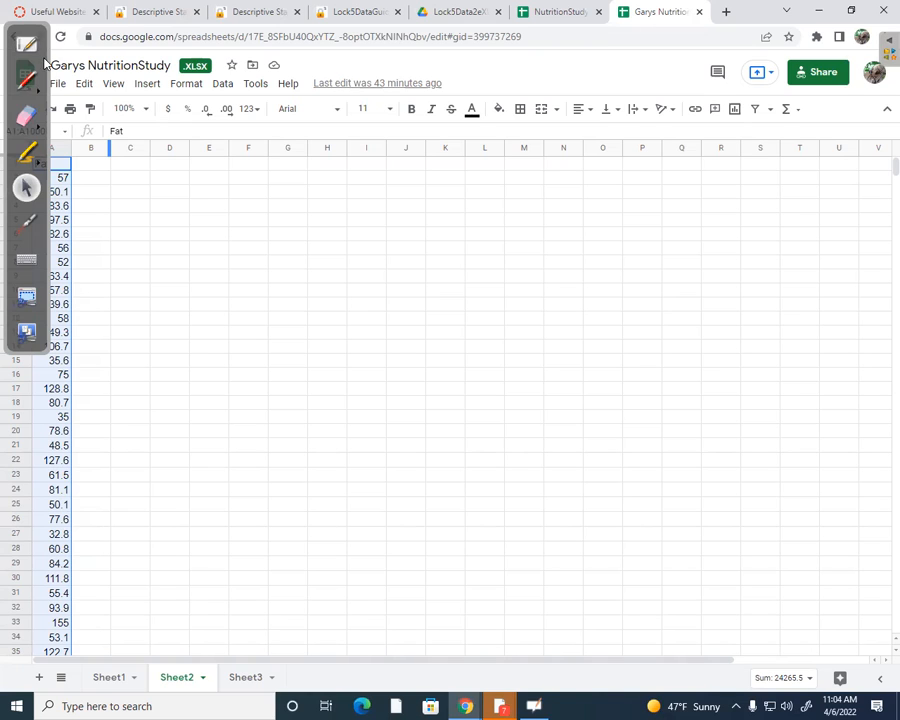
left_click_drag(34, 48, 128, 402)
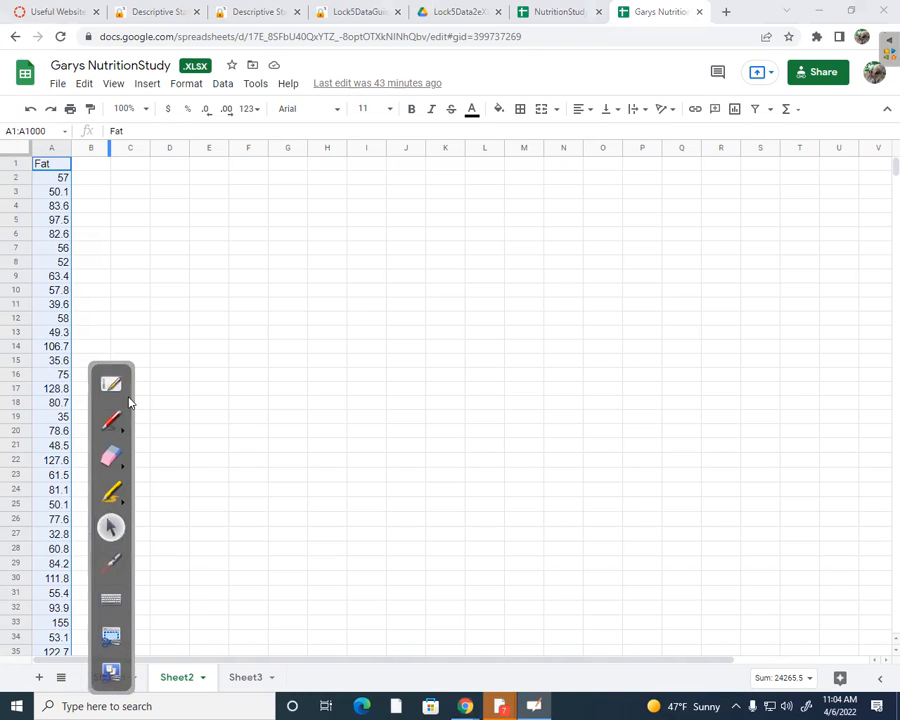
left_click(131, 166)
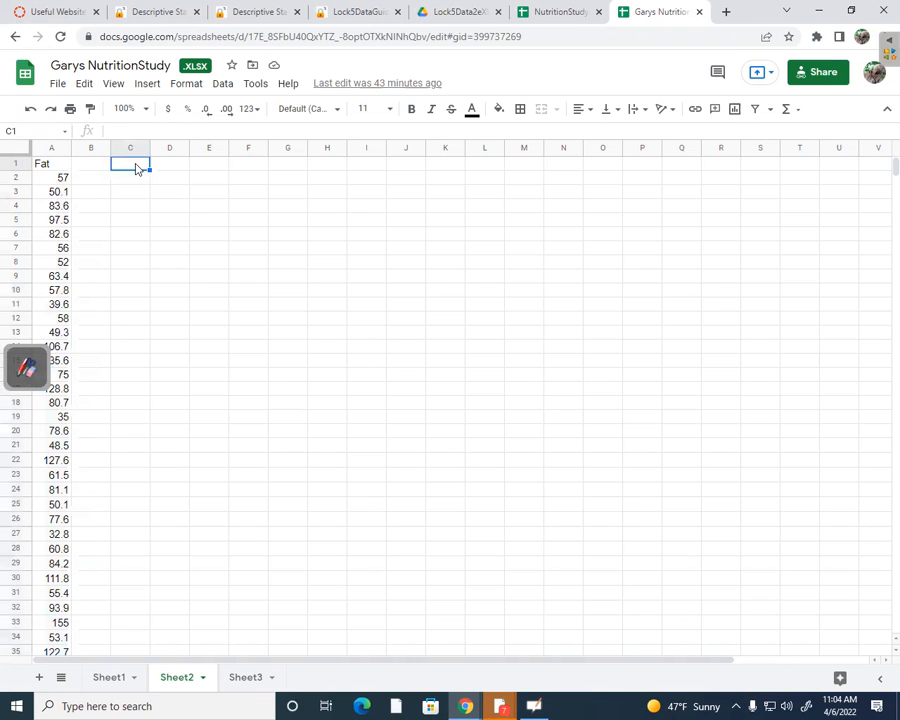
right_click(137, 168)
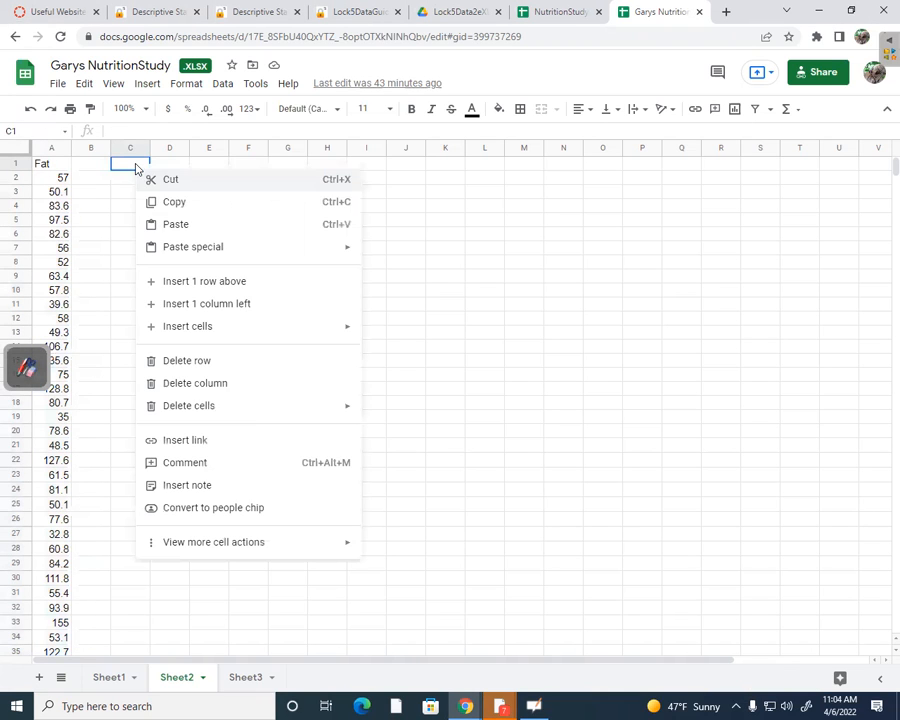
left_click(172, 224)
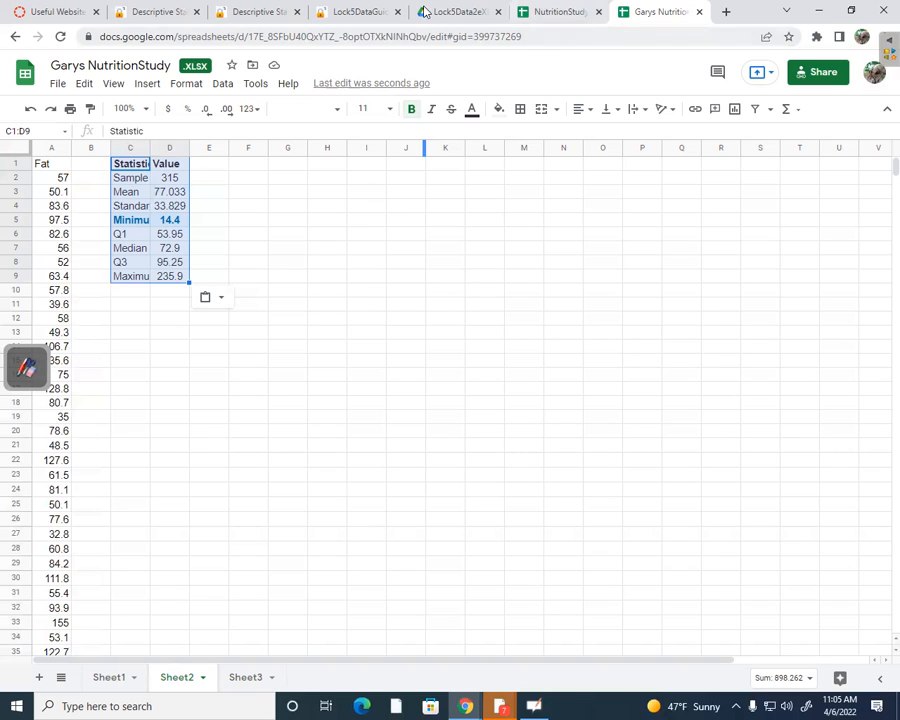
- Try to copy the StatKey table with its Summary Statistics heading into cell I1, and undo the paste
left_click(134, 15)
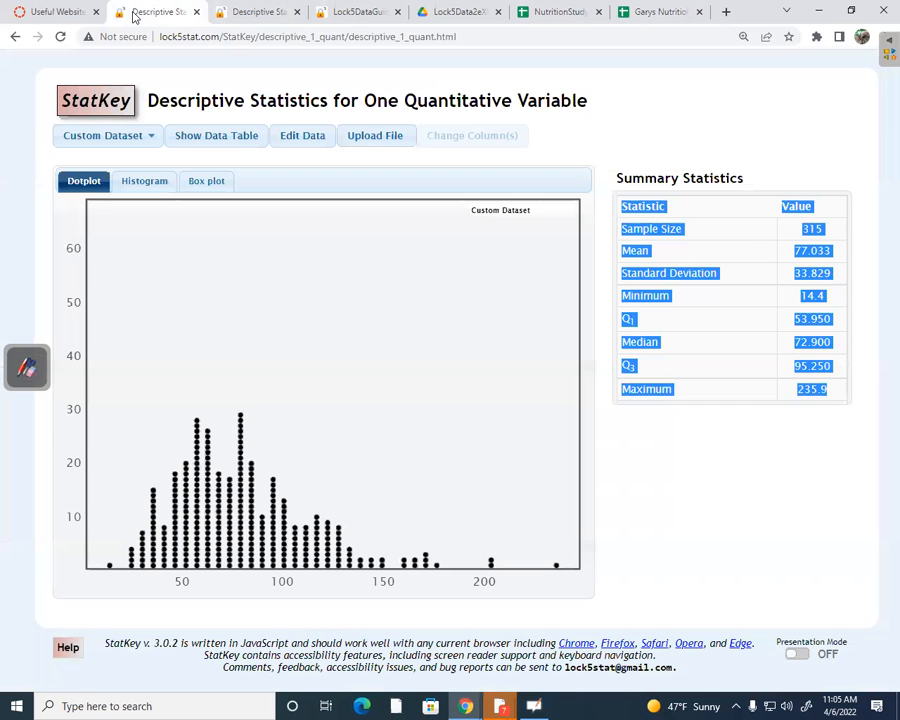
left_click(757, 422)
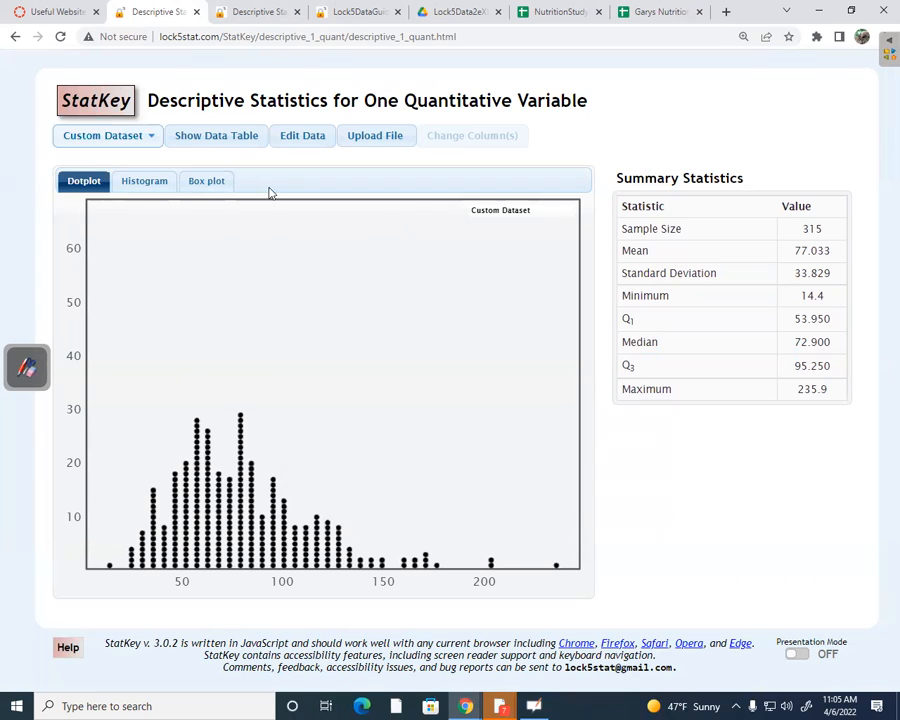
left_click_drag(613, 174, 842, 472)
left_click(643, 12)
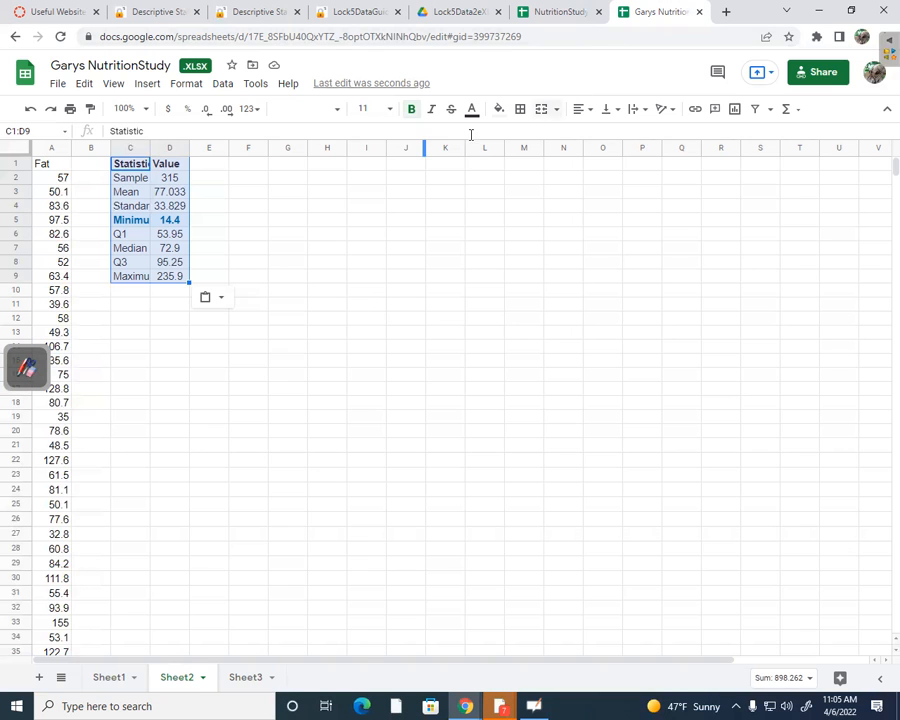
left_click(374, 170)
type("Summary Statistics Statistic\tValue Sample Size\t315 Mean\t77.033 Standard Deviation\t33.829 Minimum\t14.4 Q1\t53.95 Median\t72.9 Q3\t95.25 Maximum\t235.9")
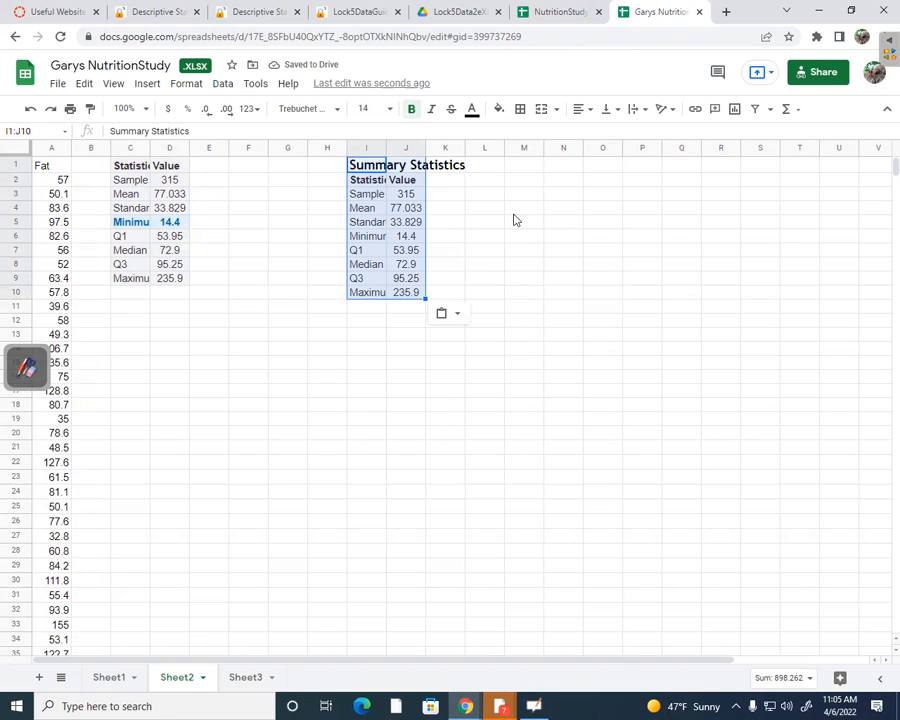
key("ctrl+z")
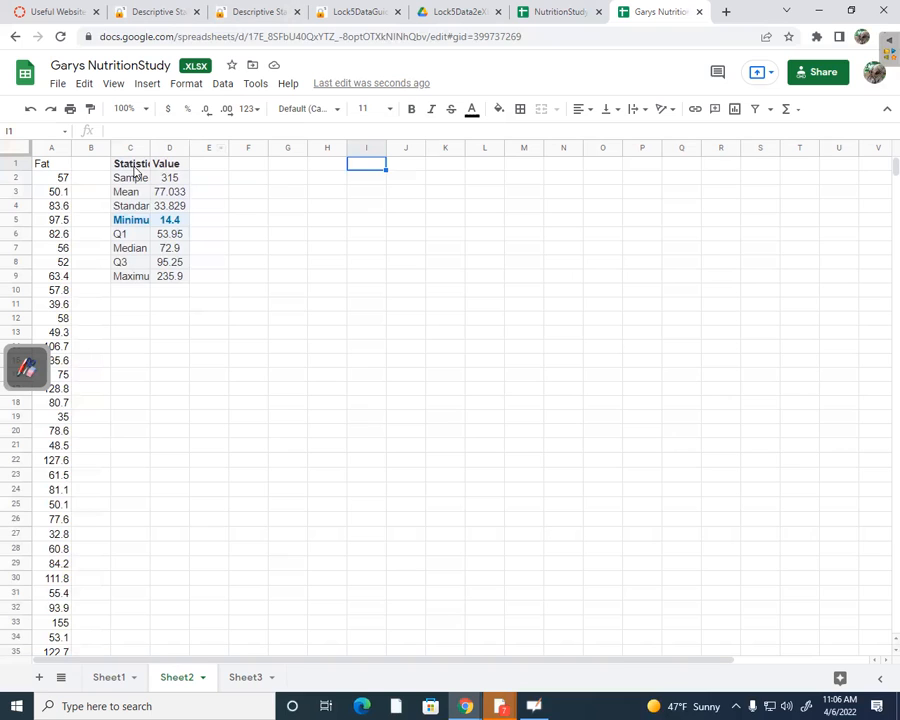
- Move the statistics table down one row to start at C2, and label cell C1 StatKey
left_click_drag(131, 170, 168, 278)
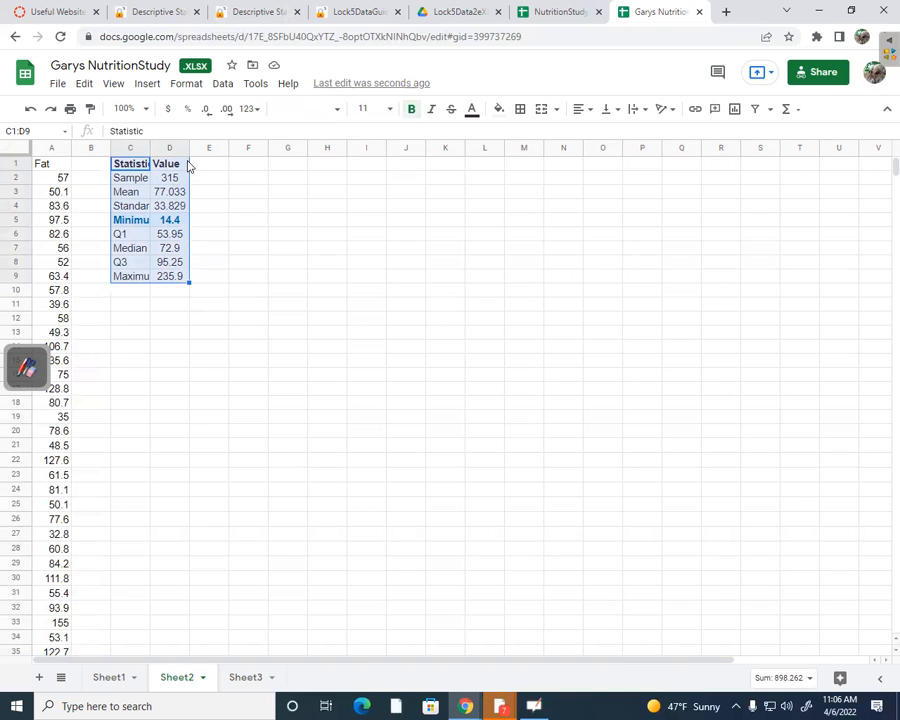
mouse_move(188, 160)
left_mouse_down()
mouse_move(194, 190)
mouse_move(188, 175)
left_mouse_up()
left_click(140, 164)
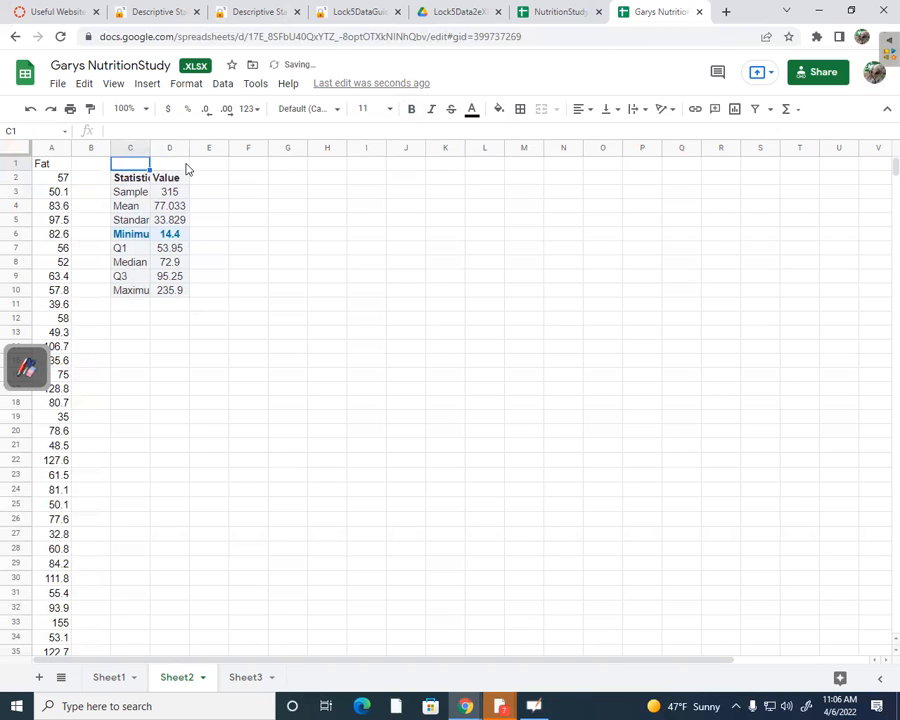
type("Sta")
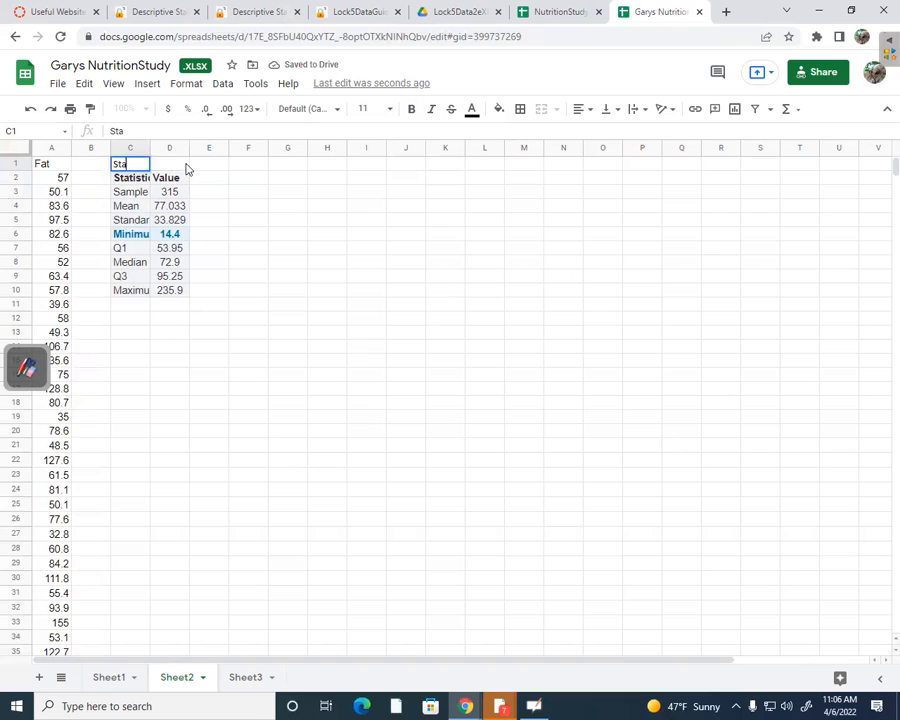
type("tKey")
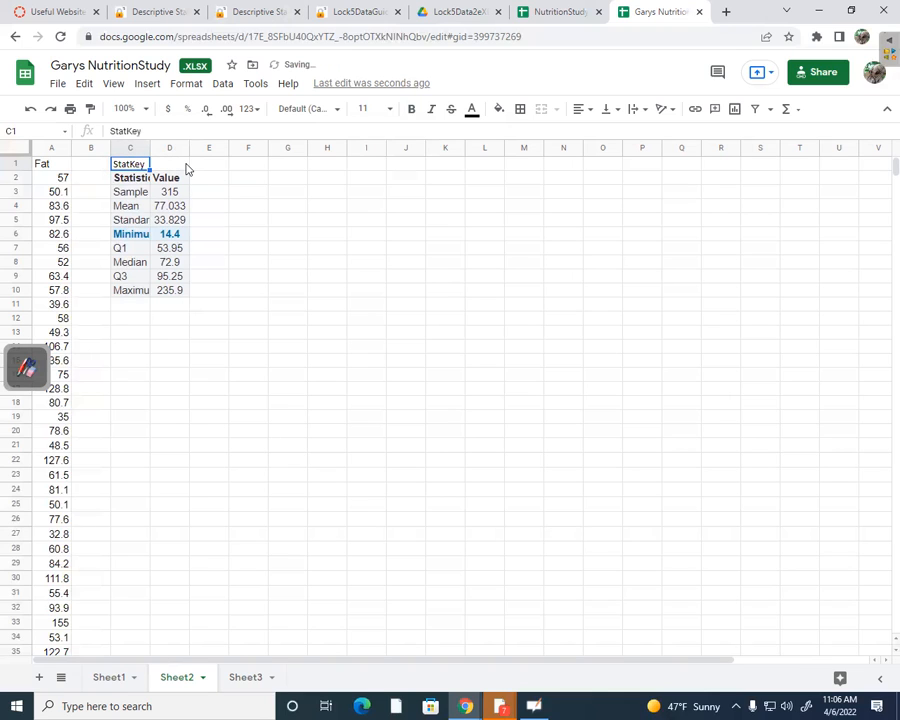
- Label cell E1 Spreadsheet and fit the width of column C to its statistic names
left_click(209, 165)
type("Spreadsheet")
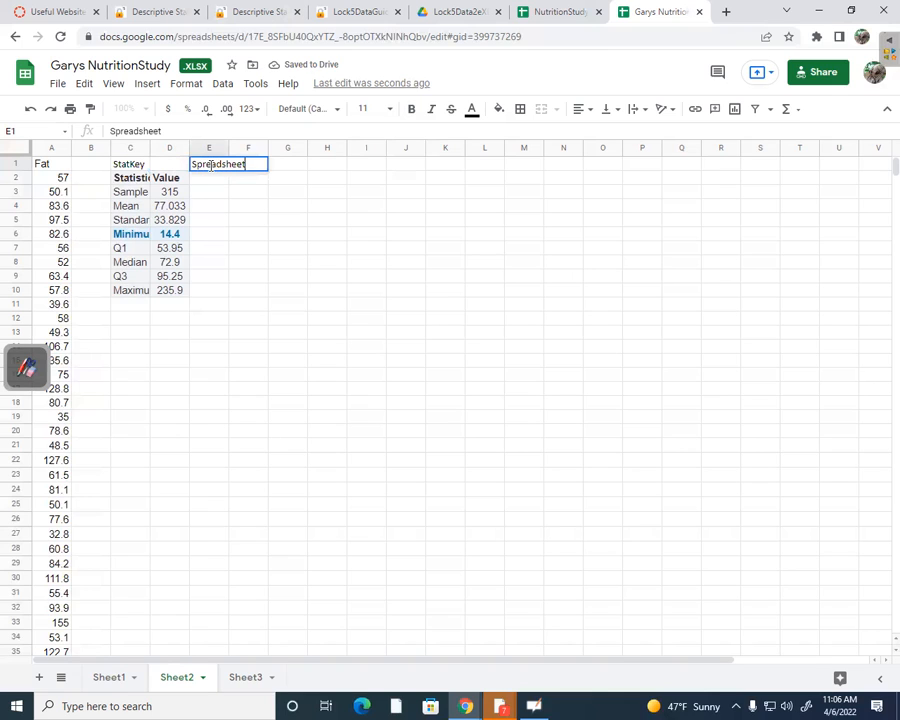
key("Return")
key("Down")
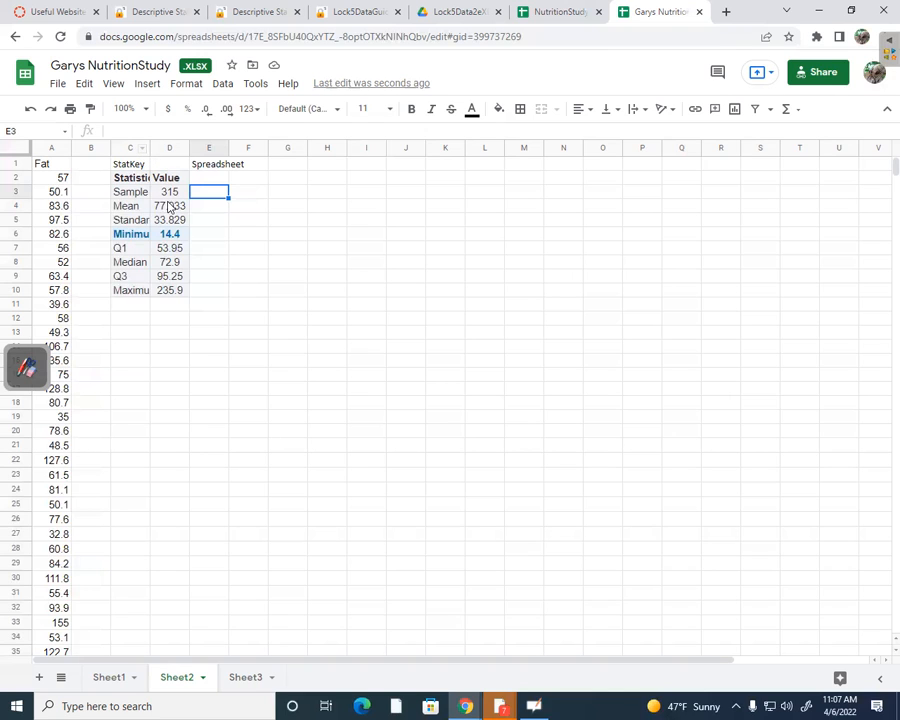
double_click(149, 147)
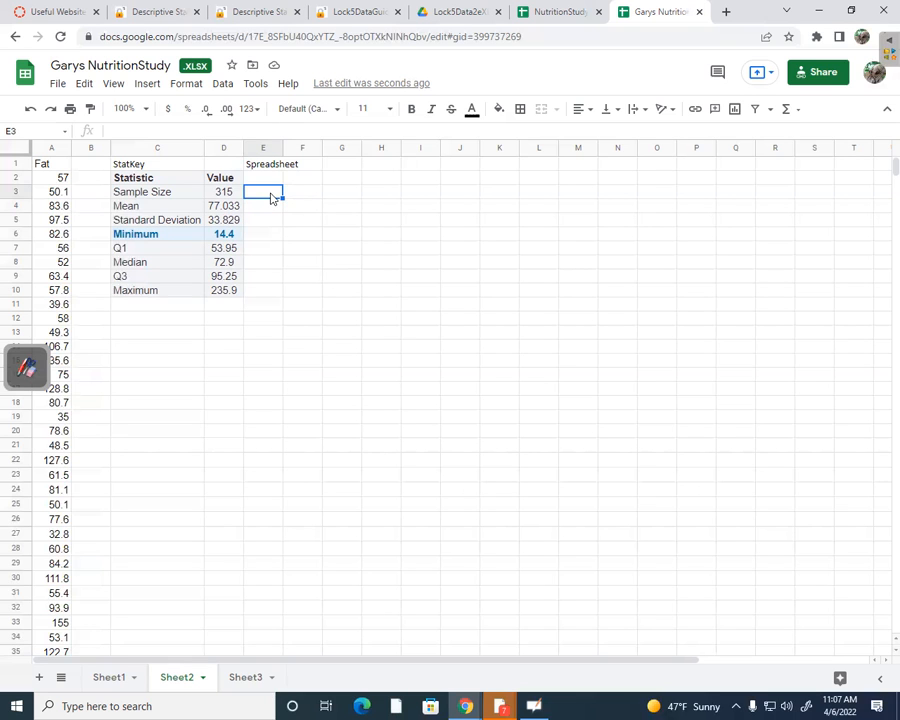
- Calculate the sample size in E3 with the formula =COUNT(A:A) over the Fat column
key("ctrl+plus")
key("ctrl+plus")
key("ctrl+plus")
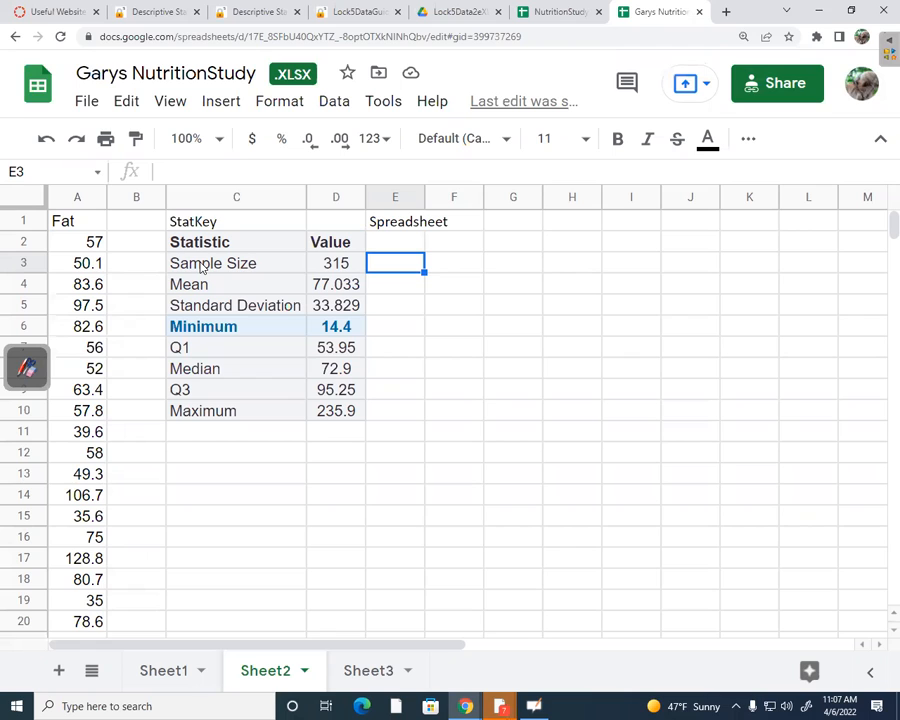
type("=")
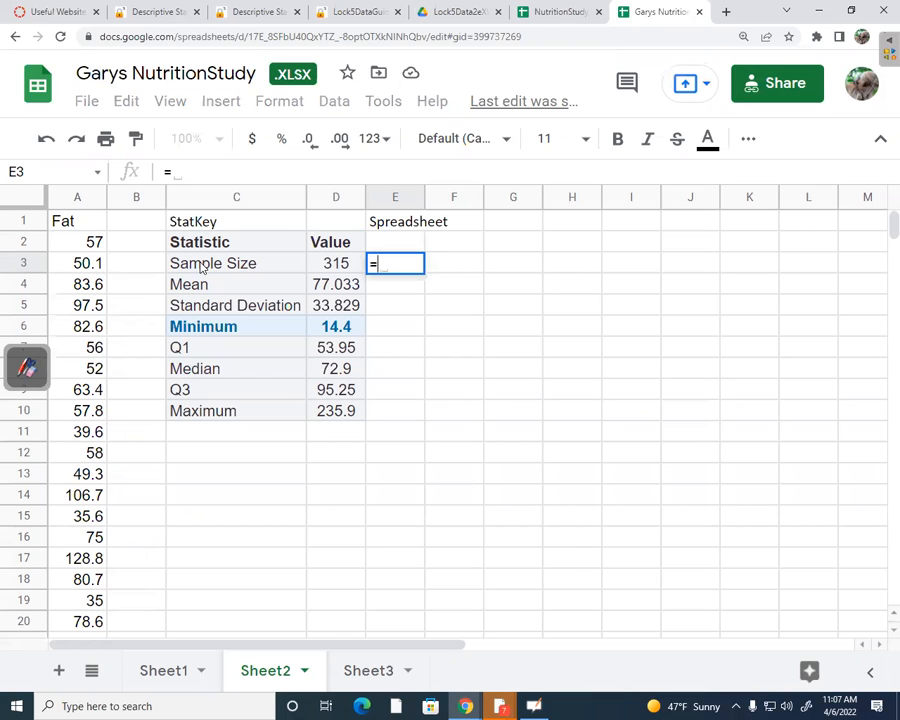
type("coun")
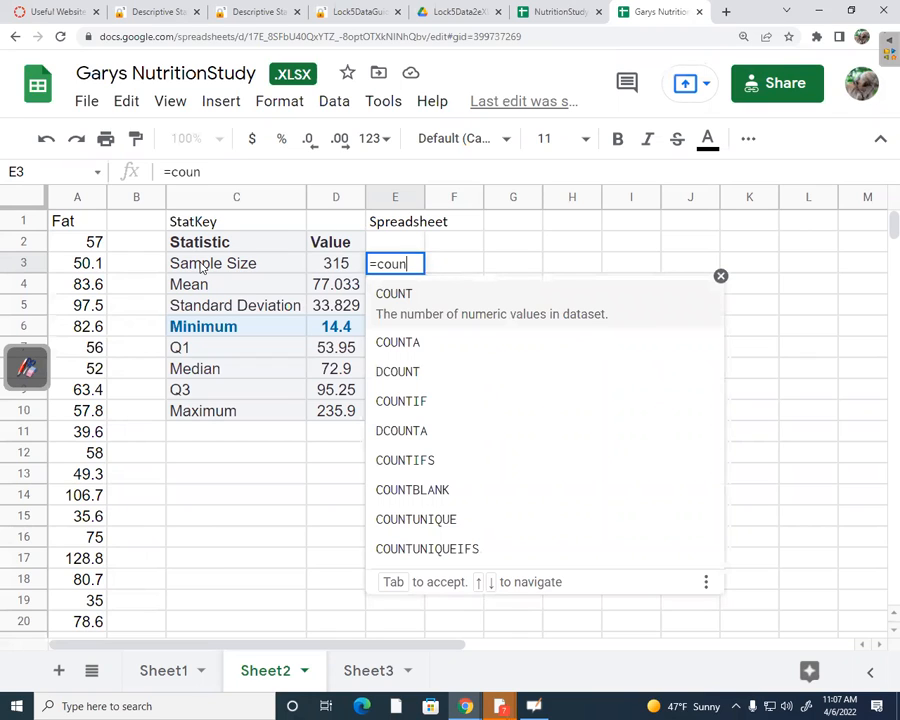
left_click(490, 312)
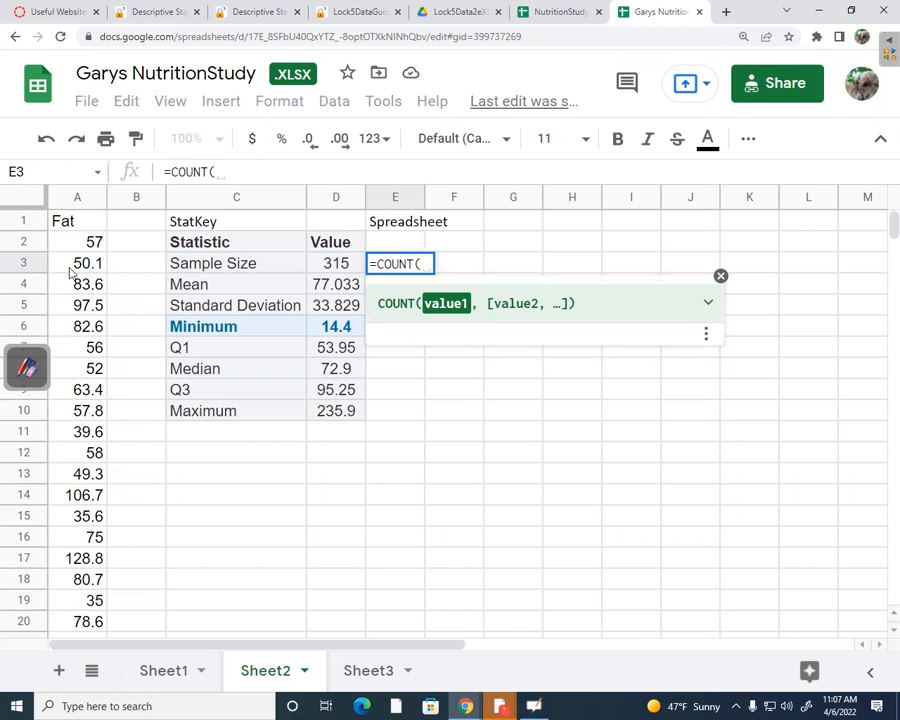
left_click(72, 198)
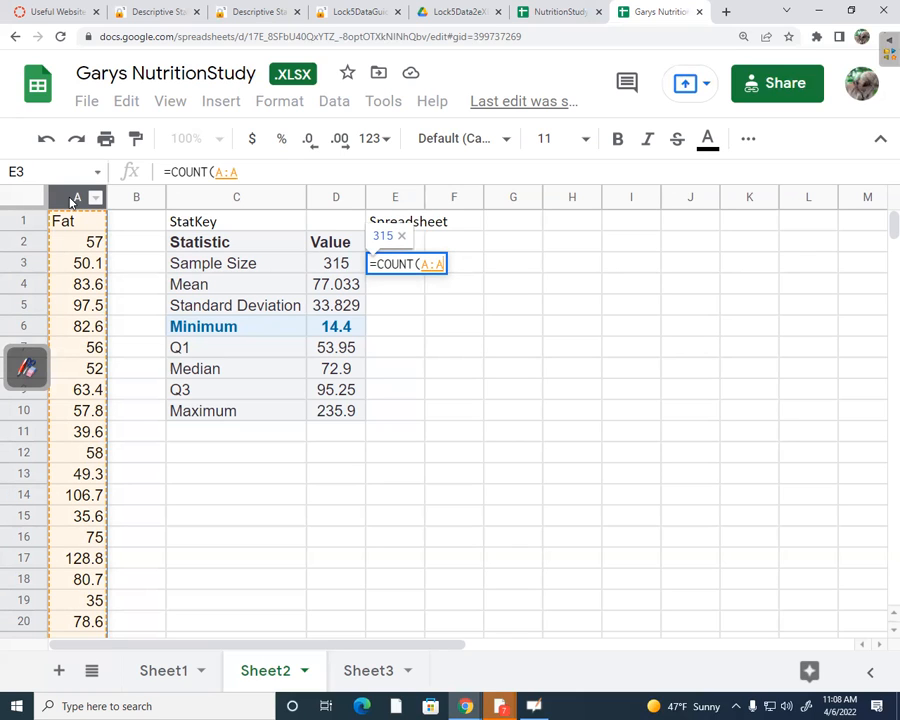
type(")")
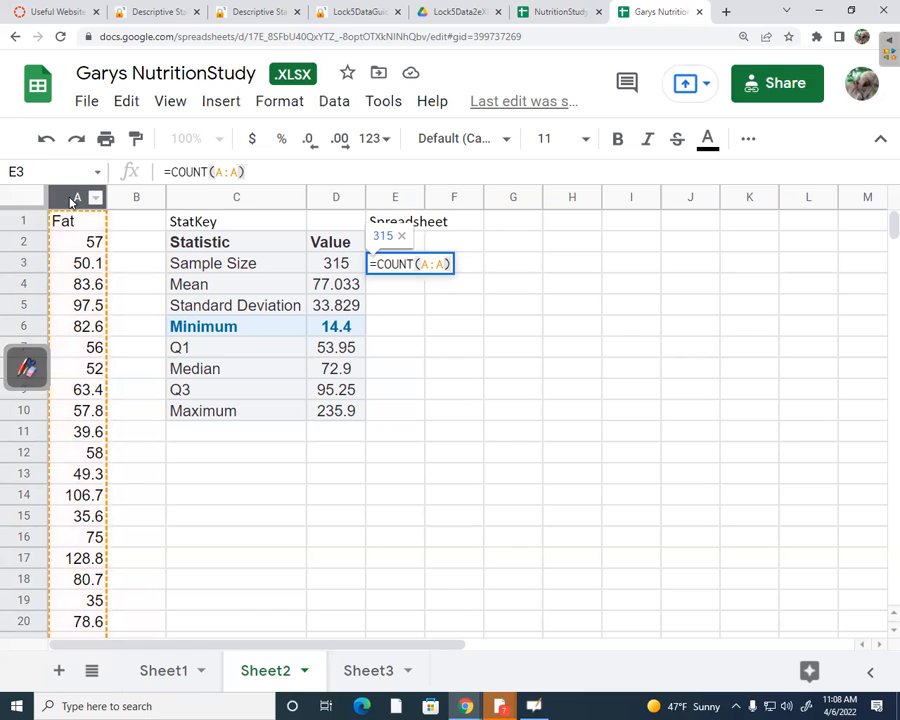
key("Return")
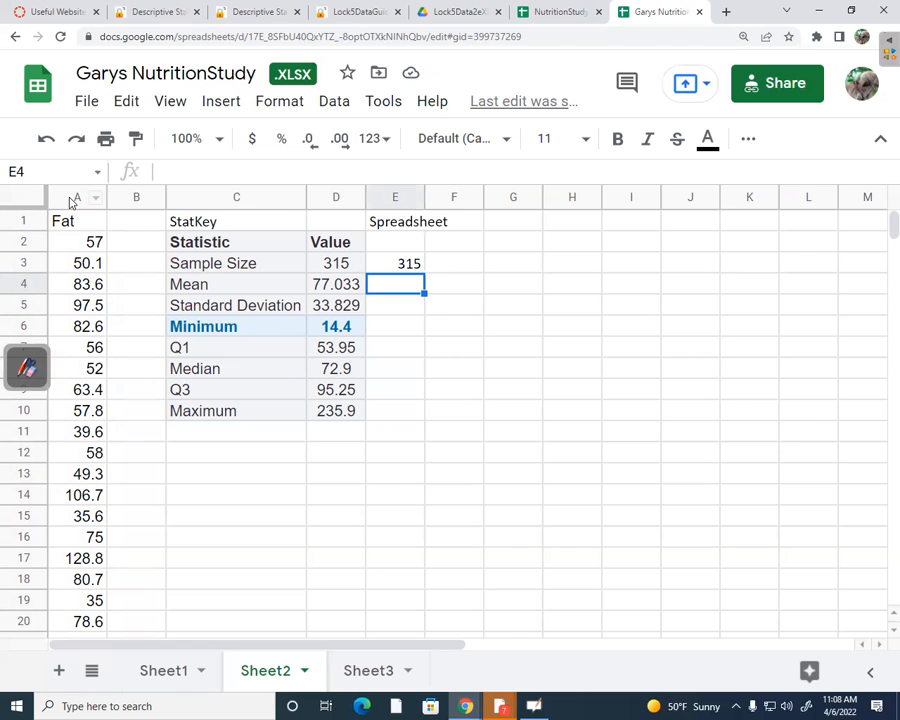
- Calculate the mean in E4 with =AVERAGE(A2:A316) and accept the suggested autofill for E5 through E10
type("=")
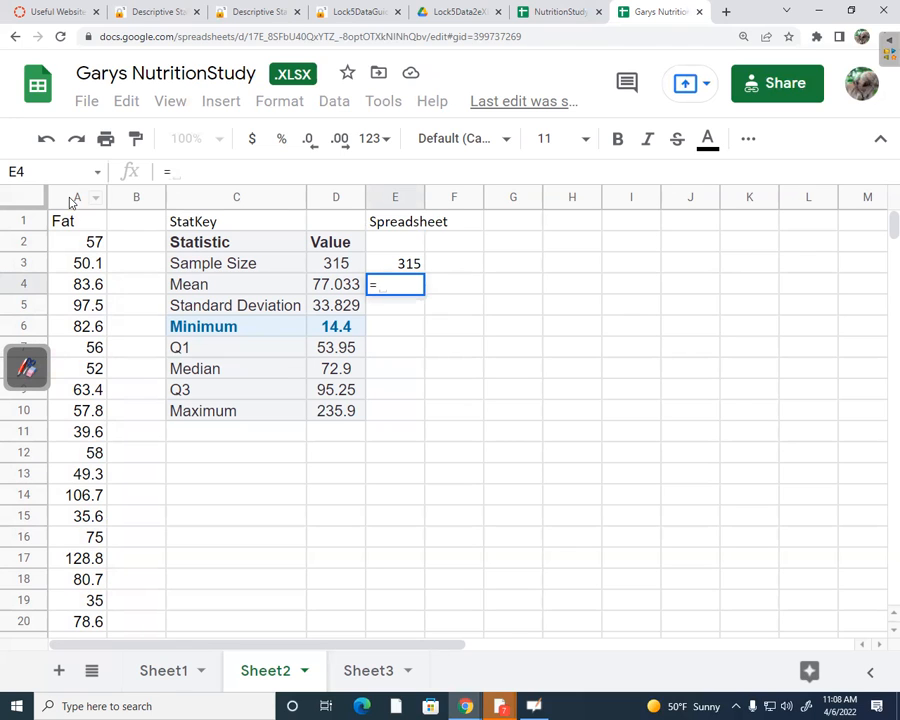
type("ave")
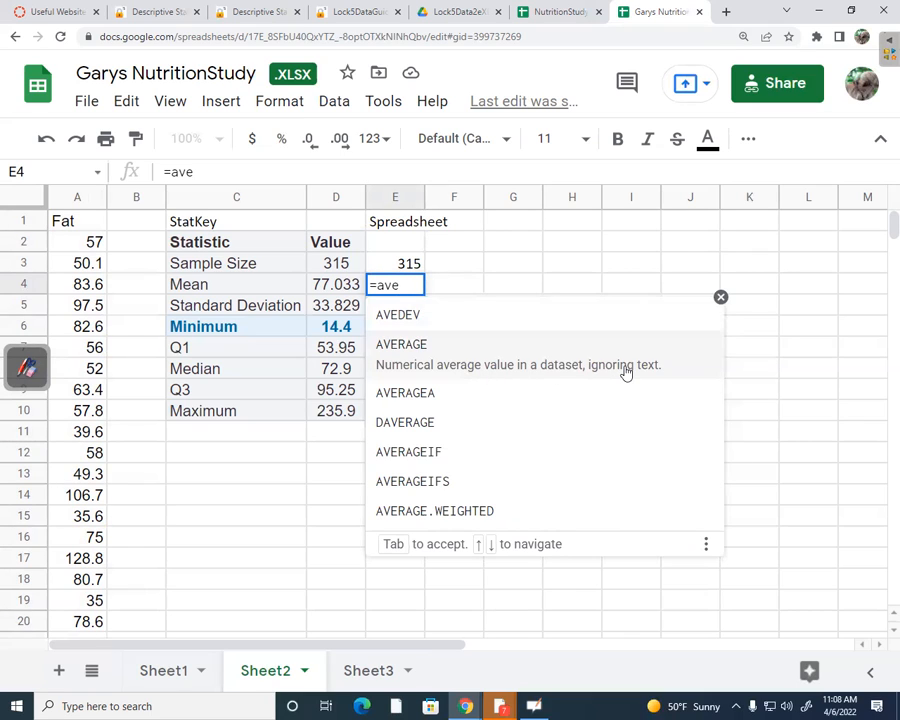
left_click(468, 362)
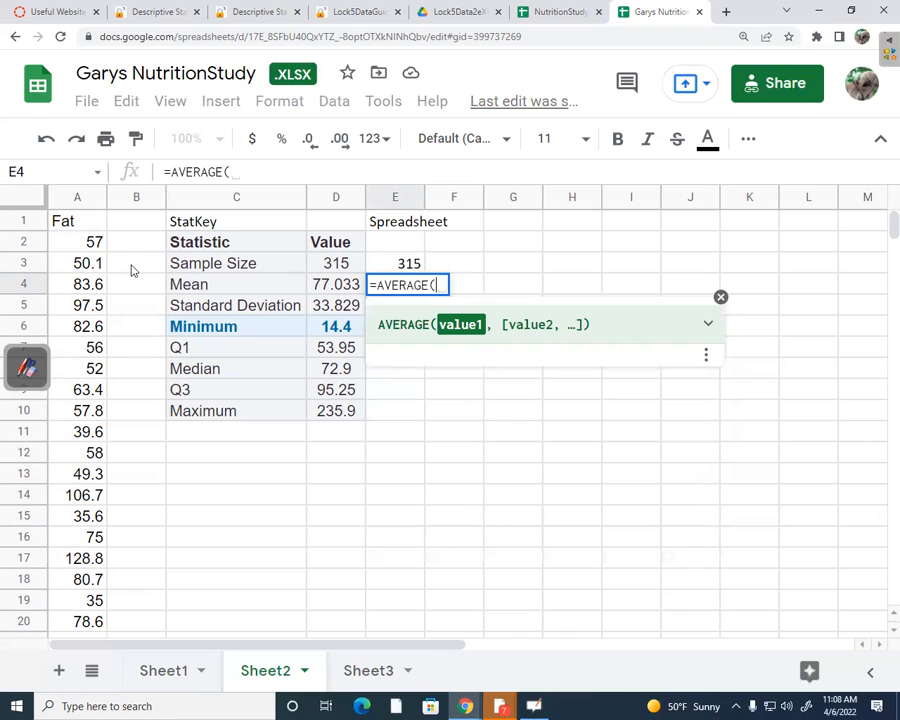
left_click(73, 198)
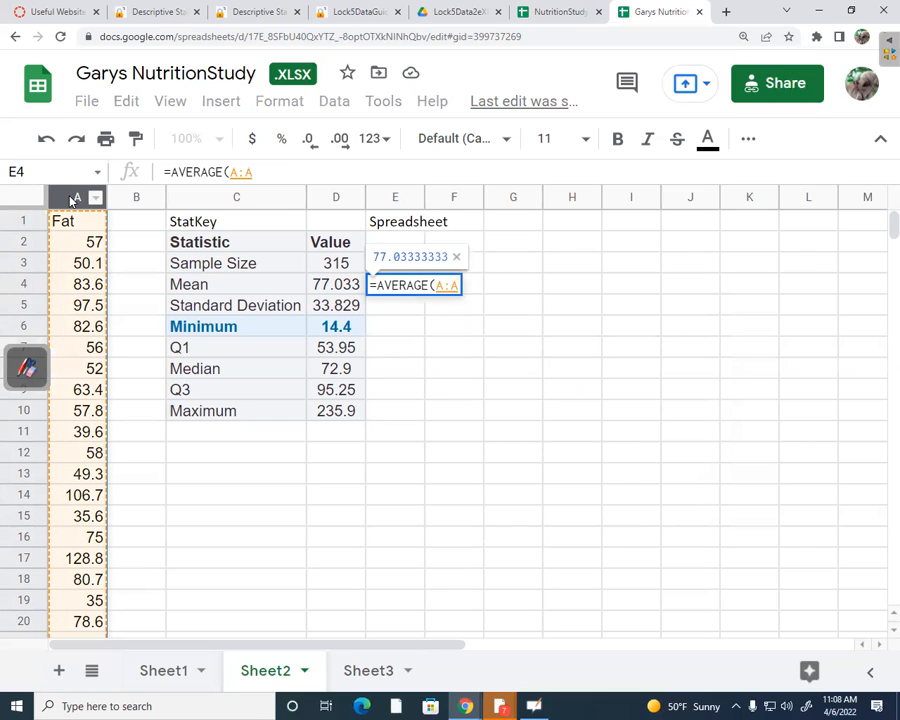
left_click(73, 224)
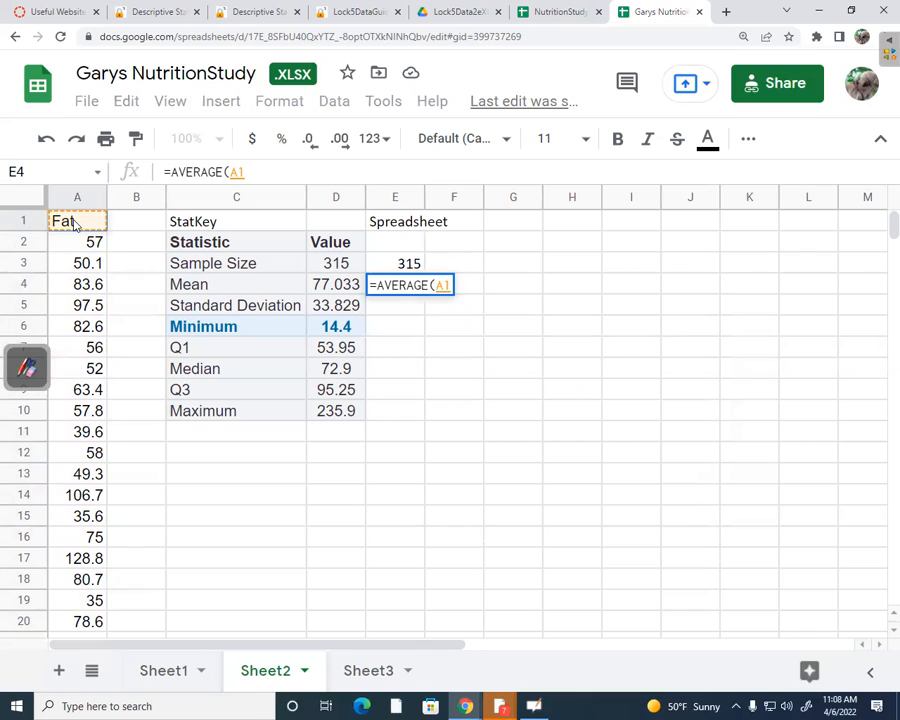
key("Down")
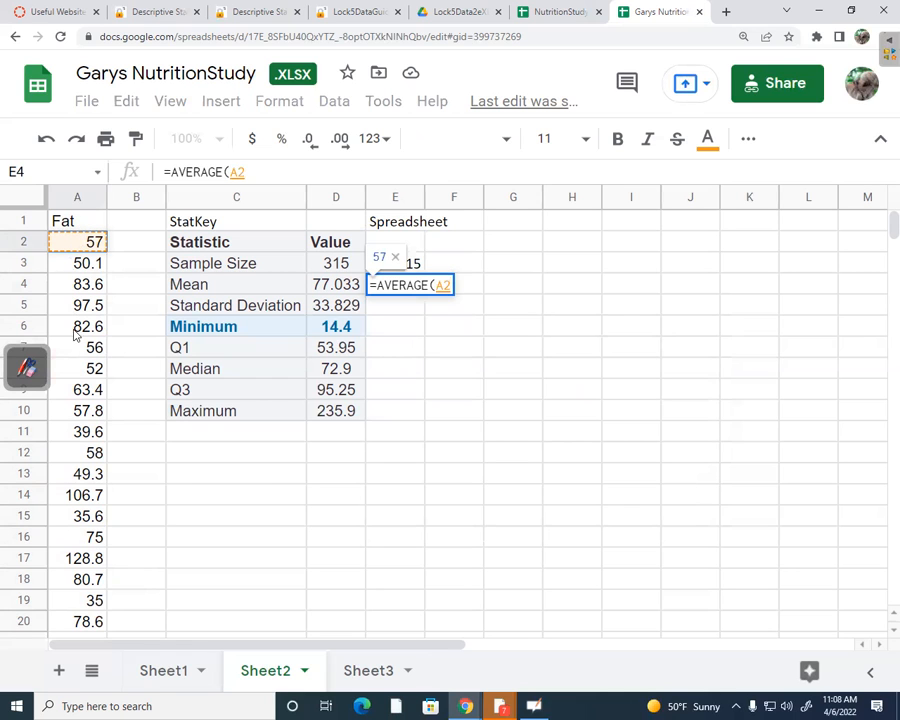
left_click_drag(83, 243, 97, 394)
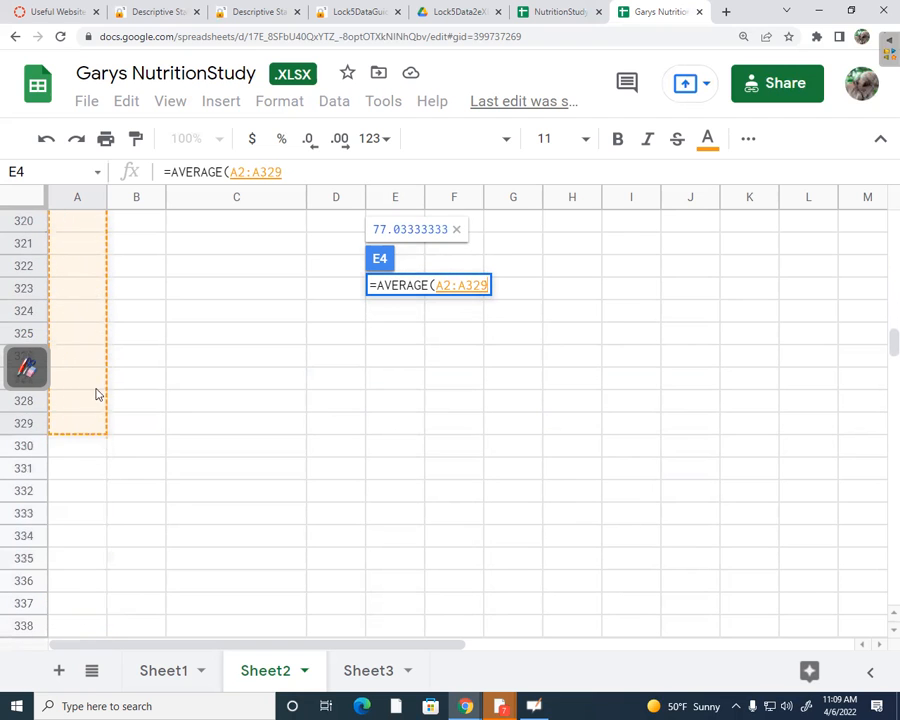
left_click_drag(110, 204, 80, 291)
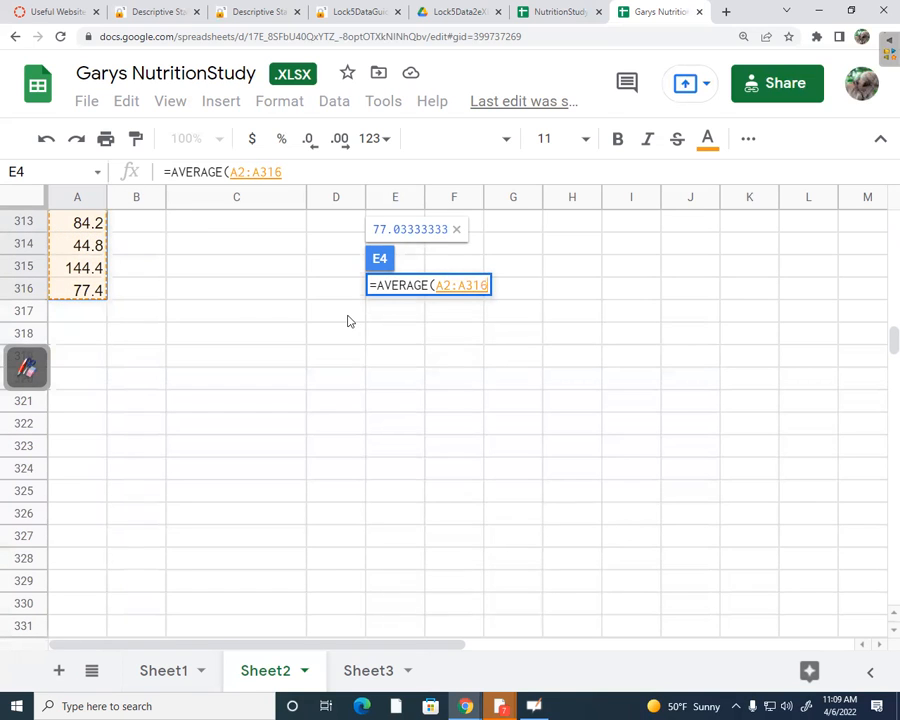
type(")")
key("Return")
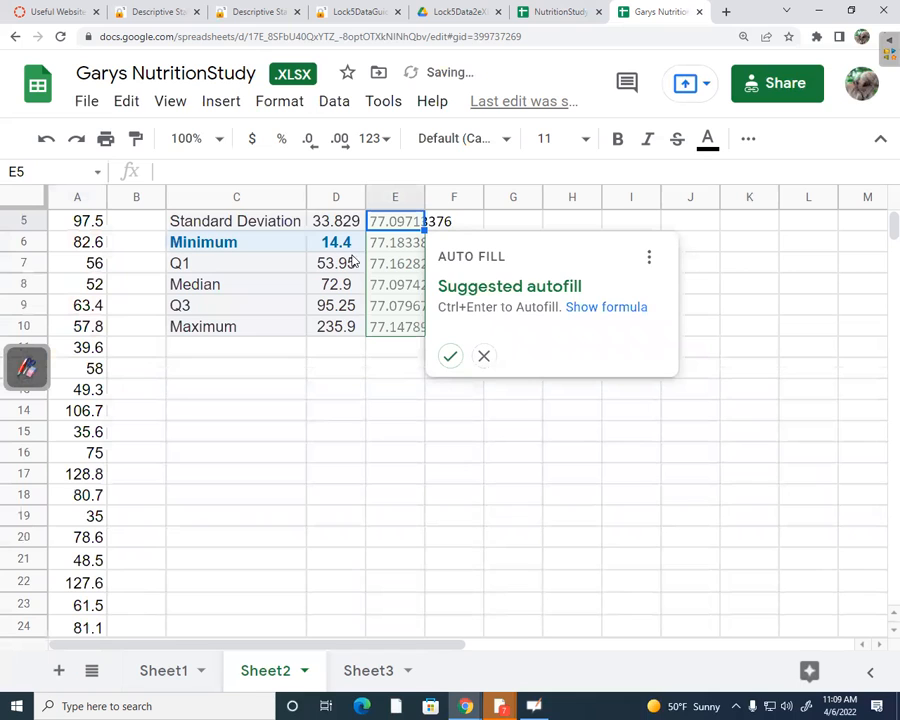
left_click(450, 356)
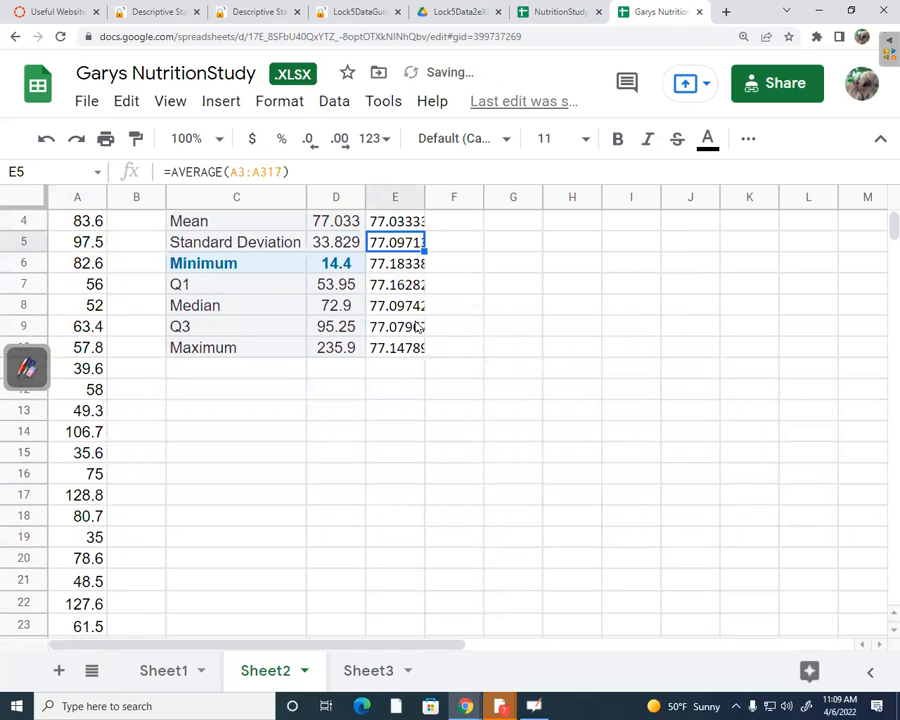
- Clear the autofilled average formulas from cells E5 through E10
left_click(398, 264)
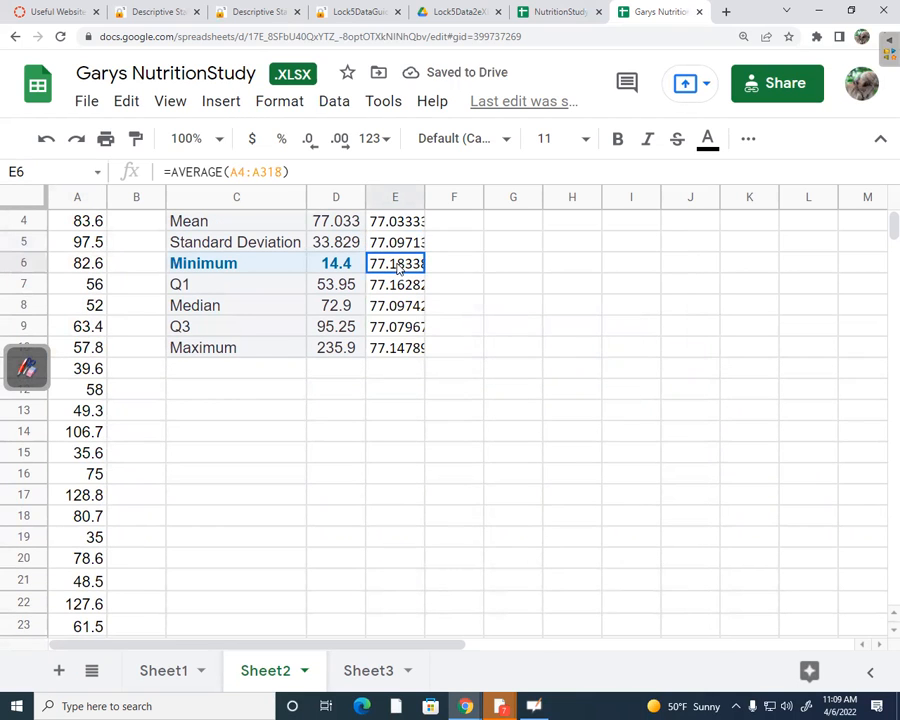
scroll(518, 290, "up", 1)
left_click_drag(404, 308, 394, 412)
key("Delete")
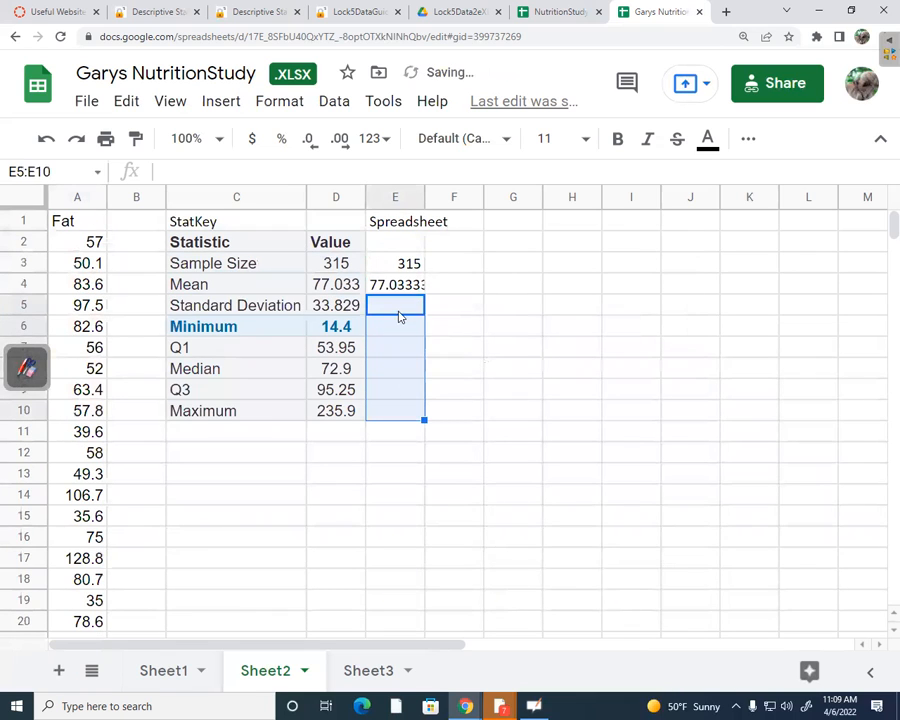
- Calculate the sample standard deviation of the Fat column in E5 with =STDEV.S(A:A)
left_click(399, 310)
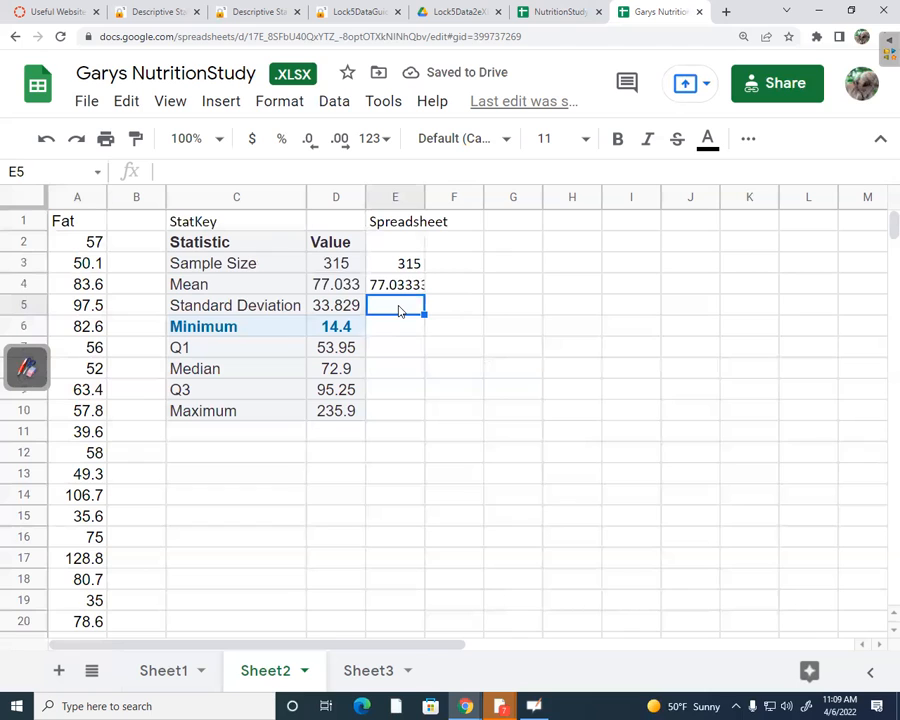
type("=")
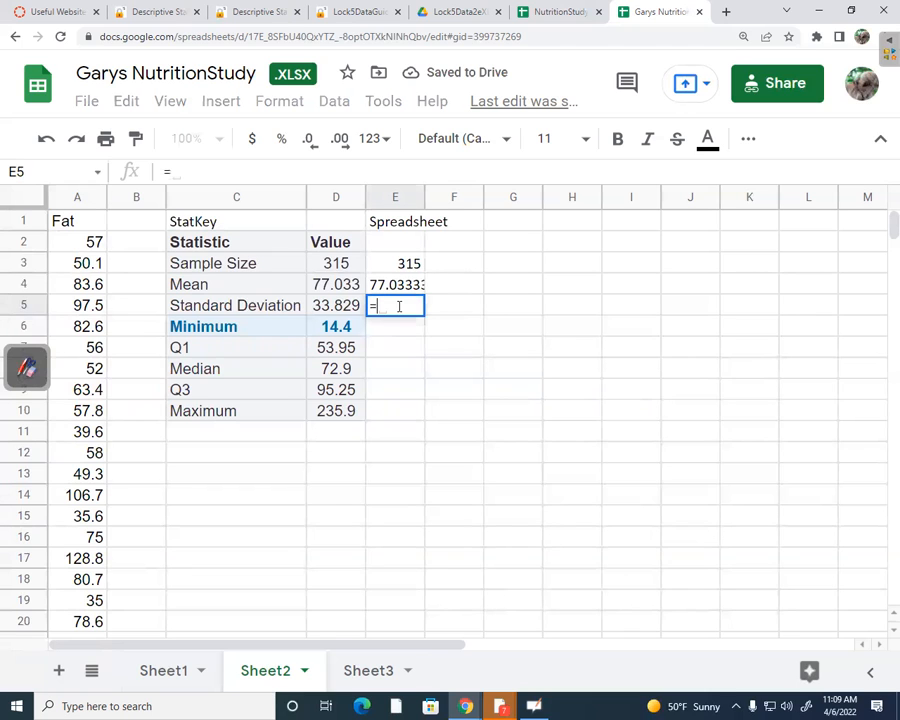
type("st")
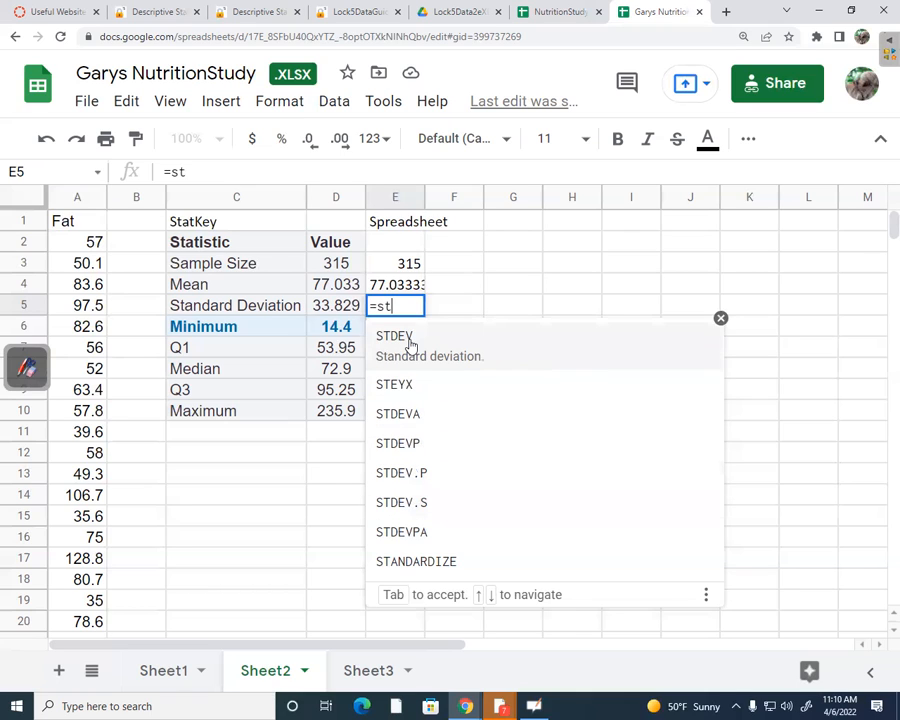
left_click(410, 505)
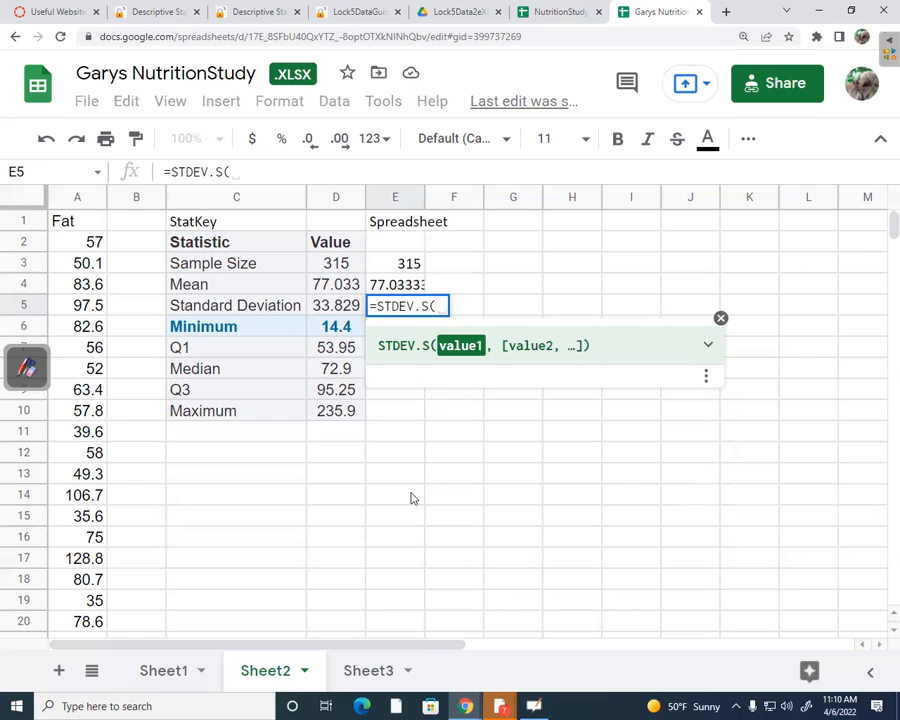
left_click(71, 200)
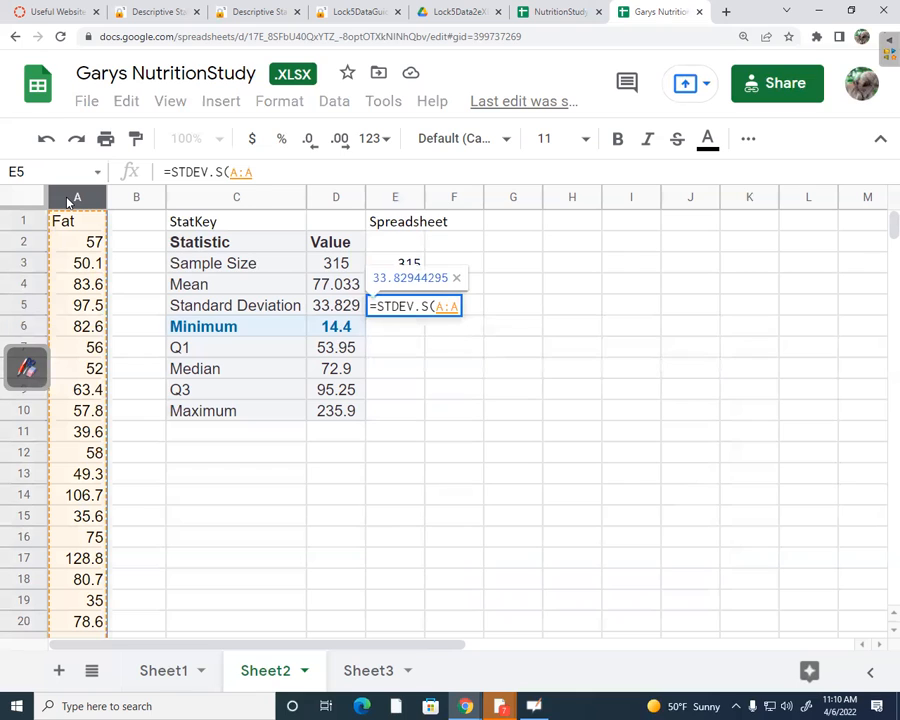
key("Return")
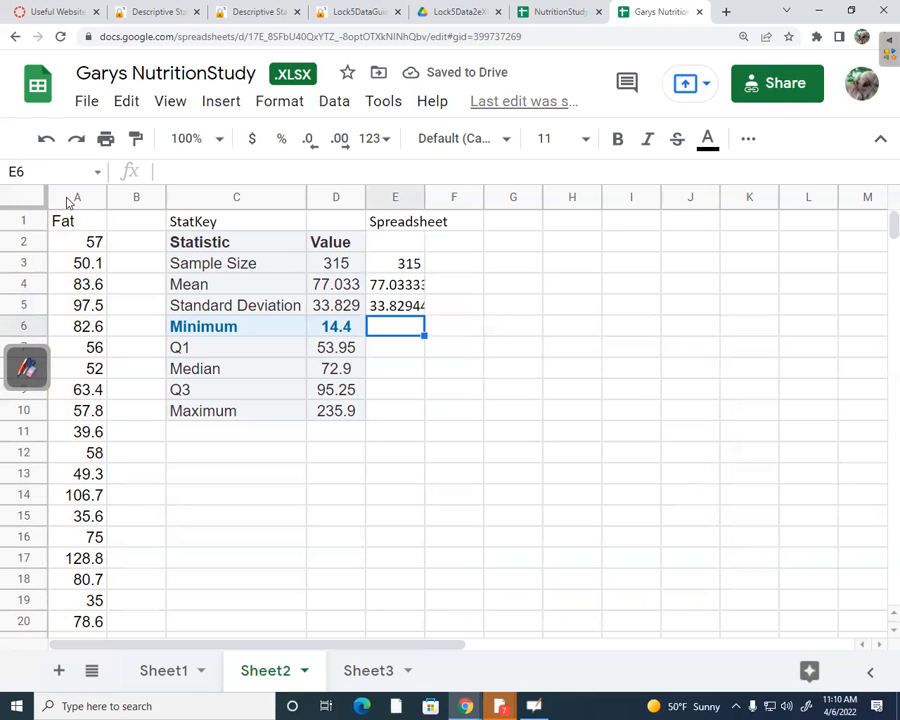
- Calculate the minimum of the Fat column in E6 with =MIN(A:A)
type("=min")
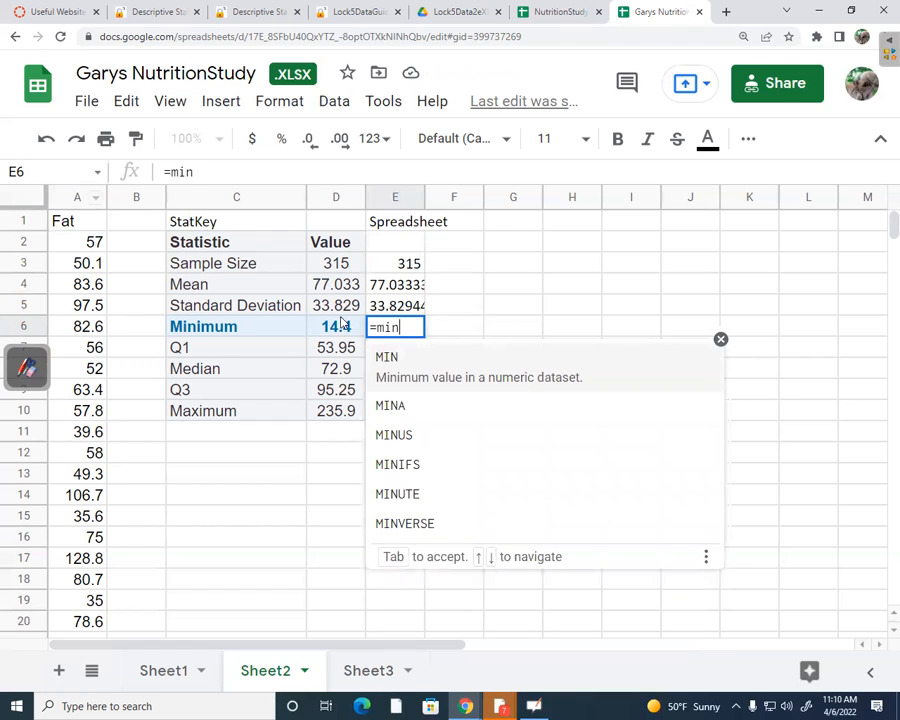
type("(")
left_click(75, 200)
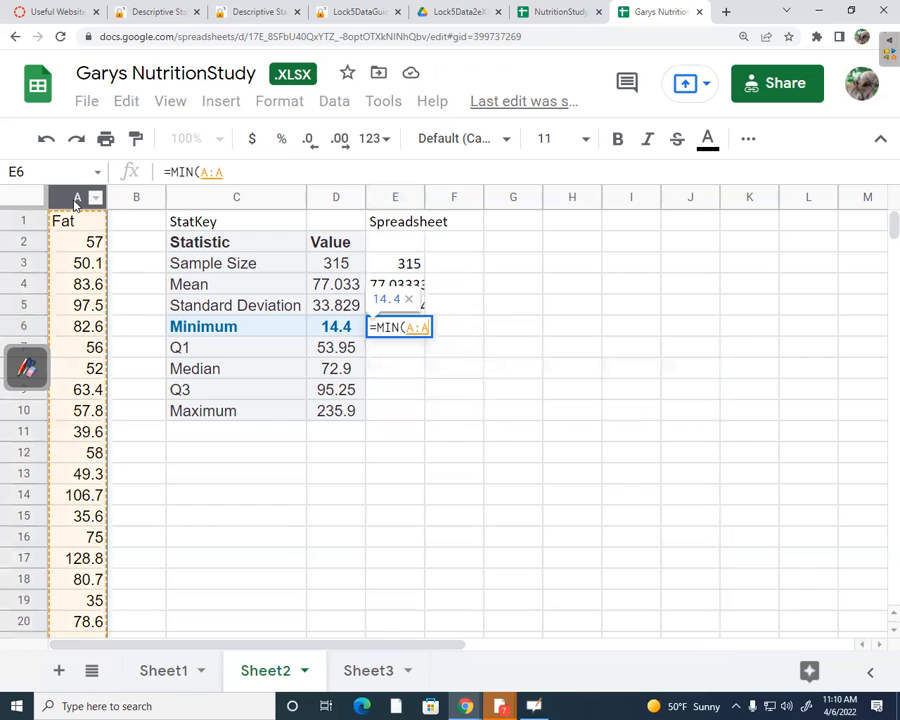
key("Return")
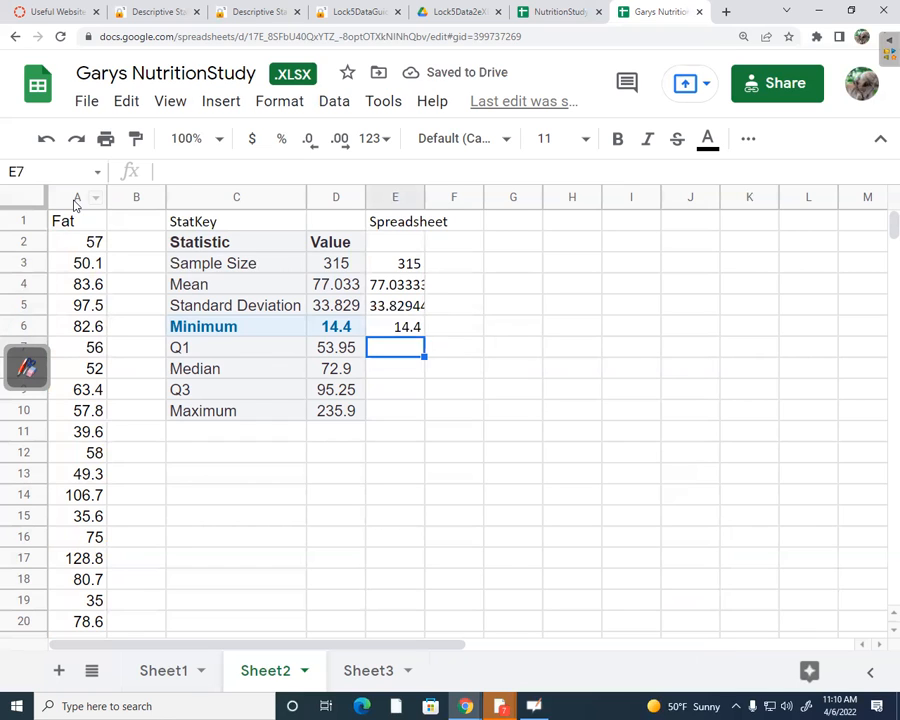
- Calculate the first quartile of the Fat column in E7 with =QUARTILE(A:A,1)
type("=")
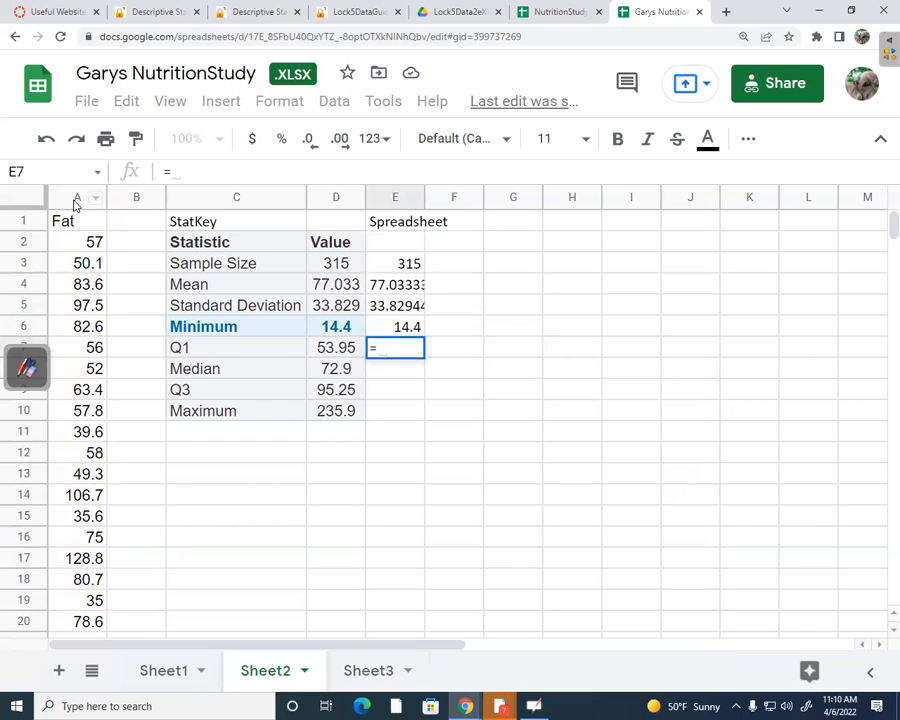
type("qu")
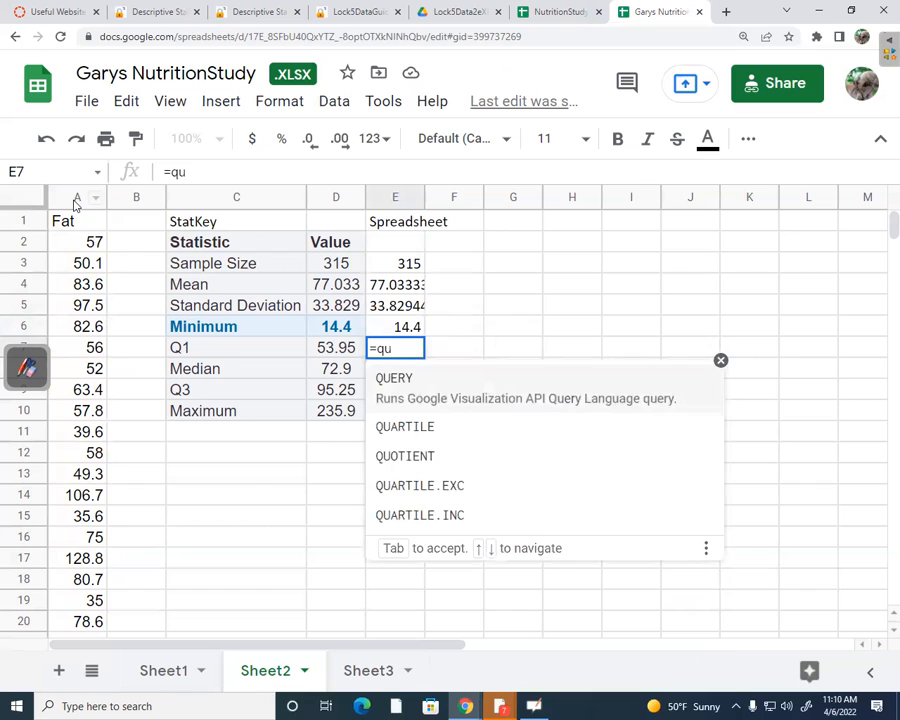
type("ar")
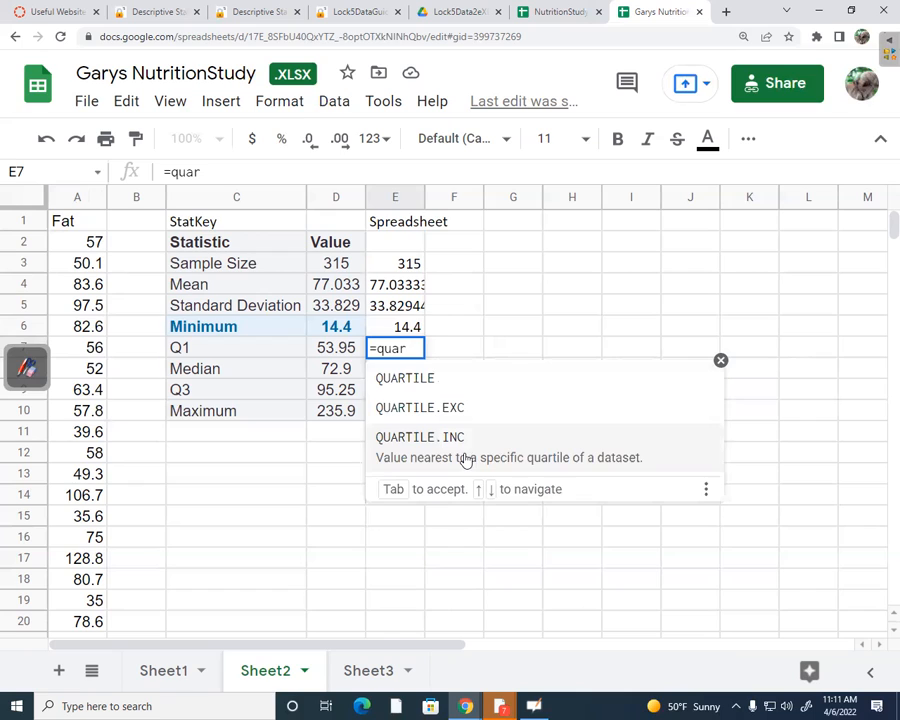
left_click(431, 381)
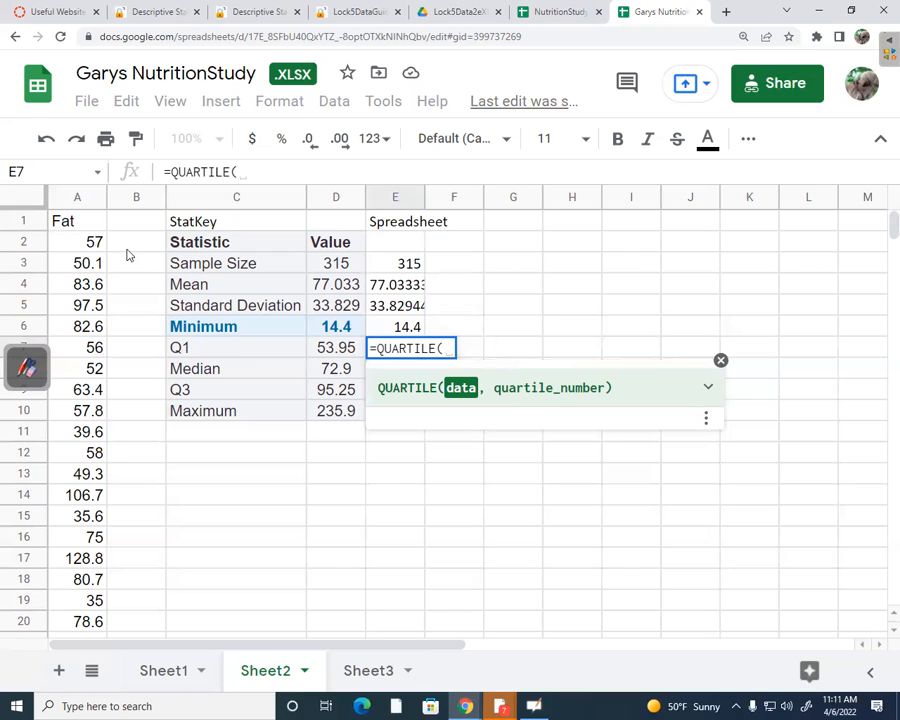
left_click(67, 199)
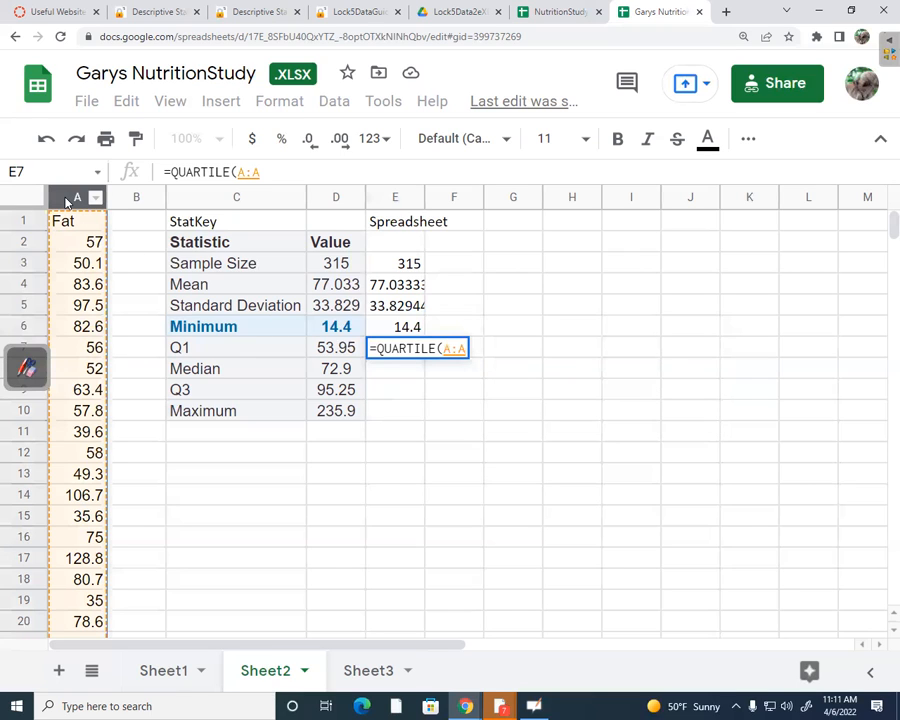
type(",")
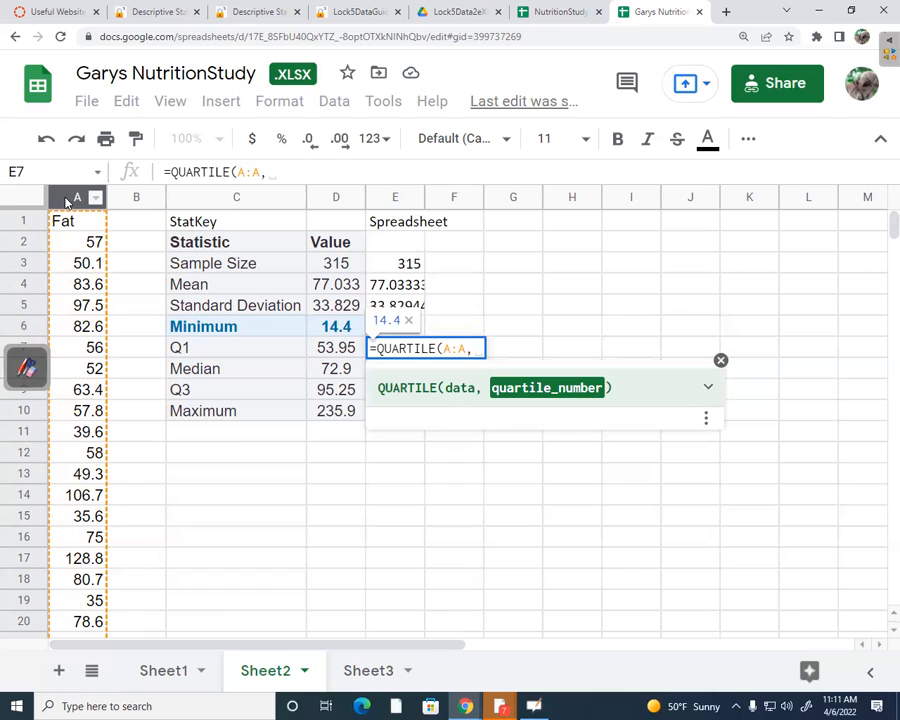
type("1")
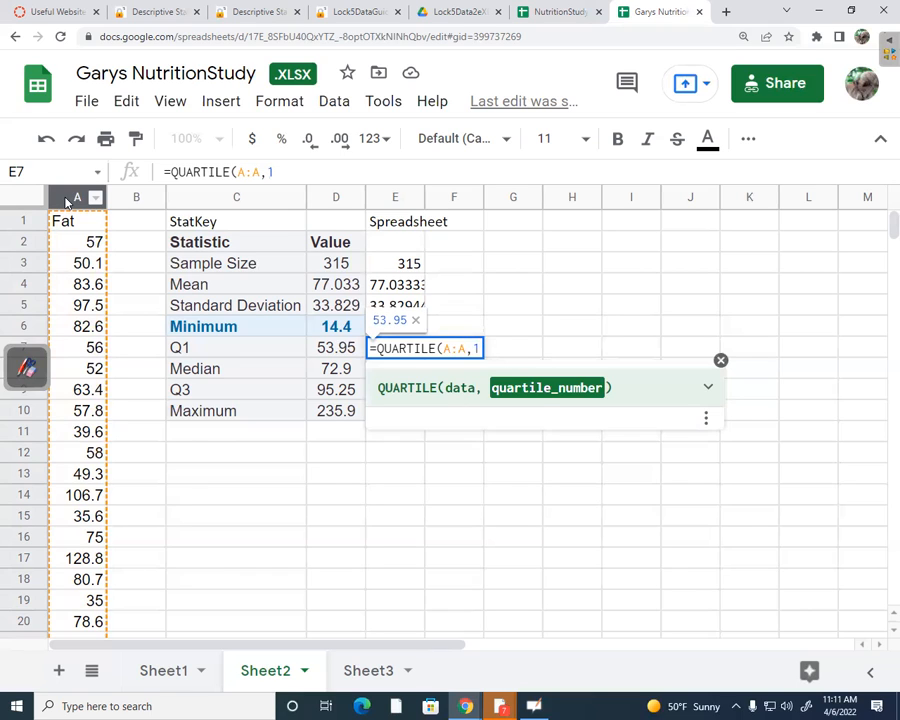
type(")")
key("Return")
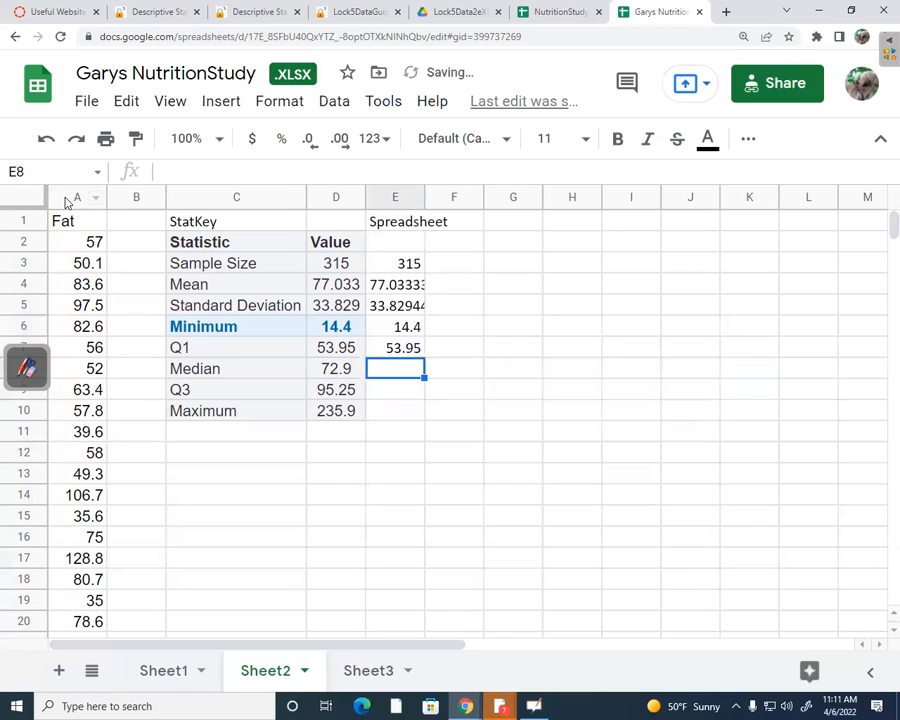
- Calculate the median of the Fat column in E8 with =MEDIAN(A:A)
type("=")
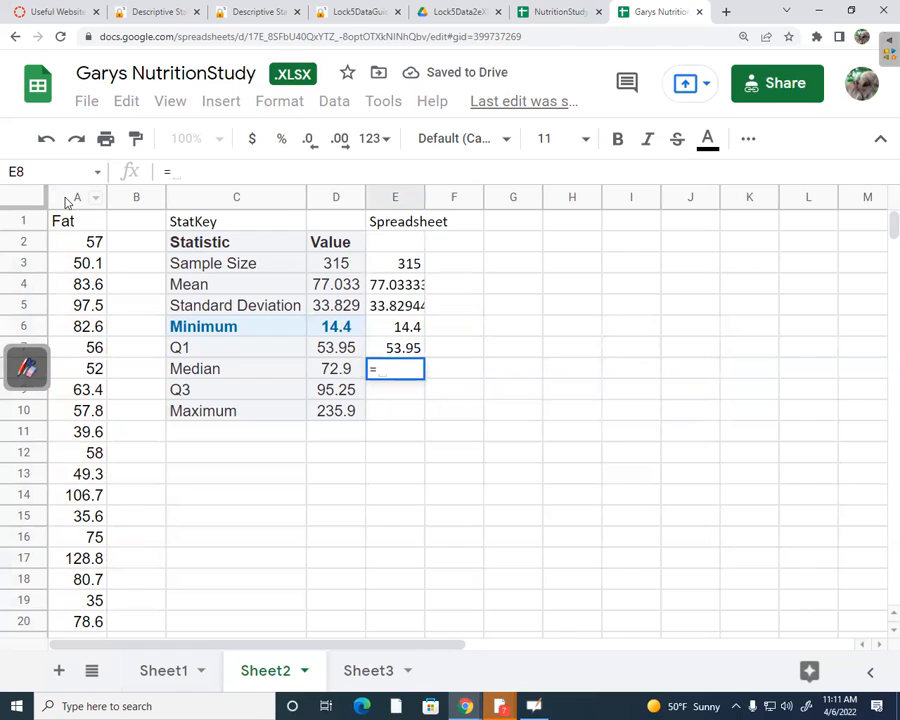
type("media")
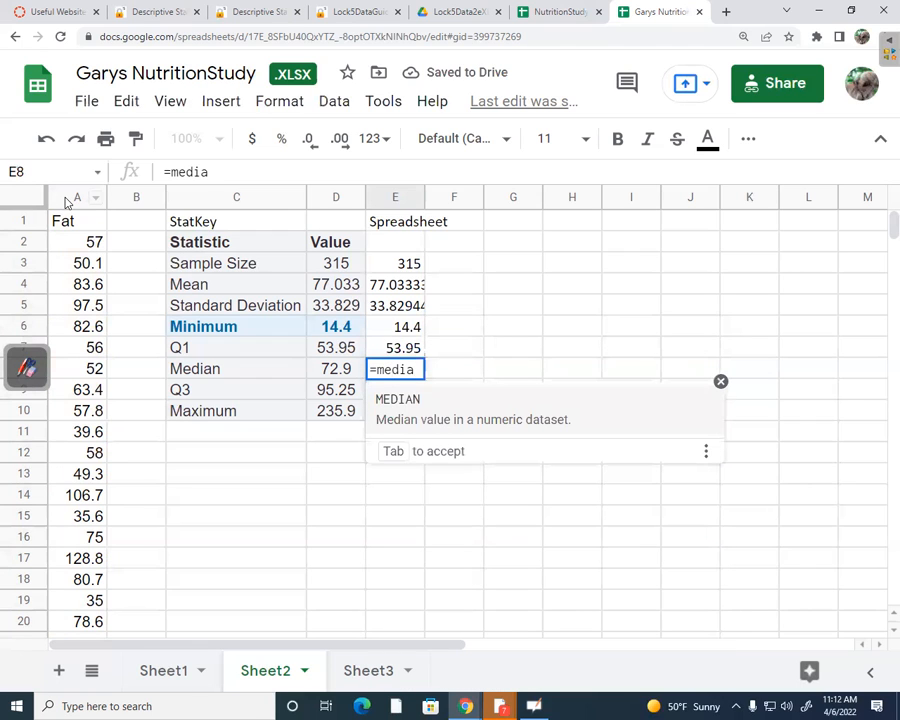
key("Tab")
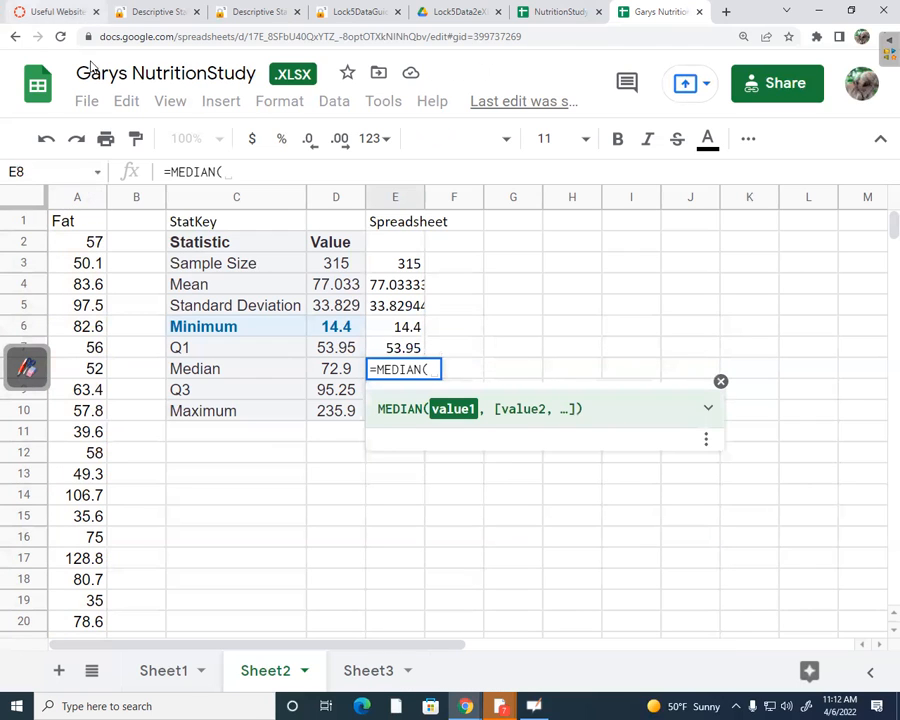
left_click(72, 198)
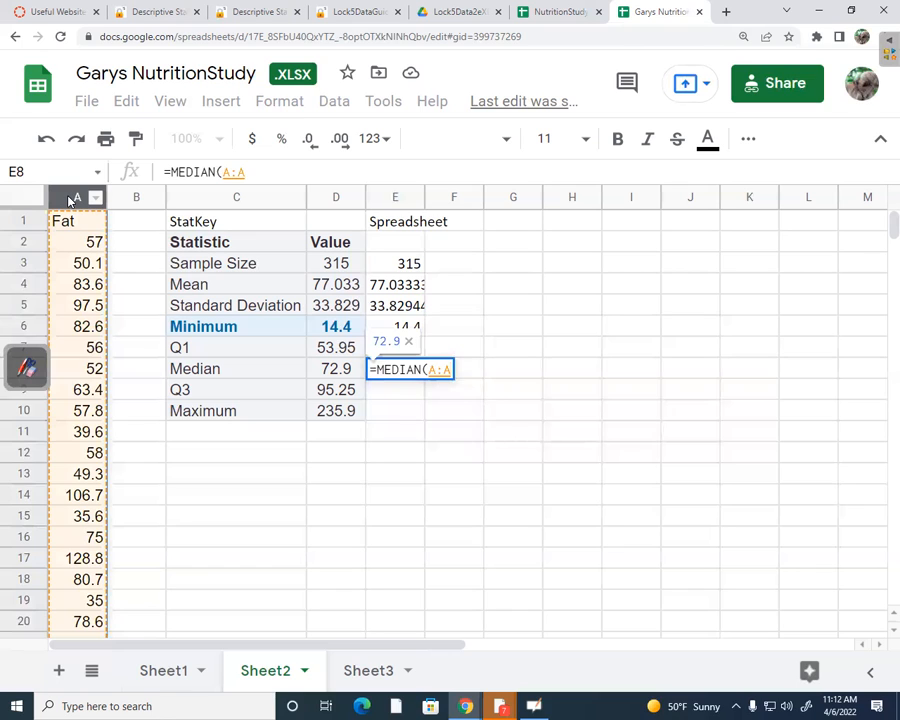
key("Return")
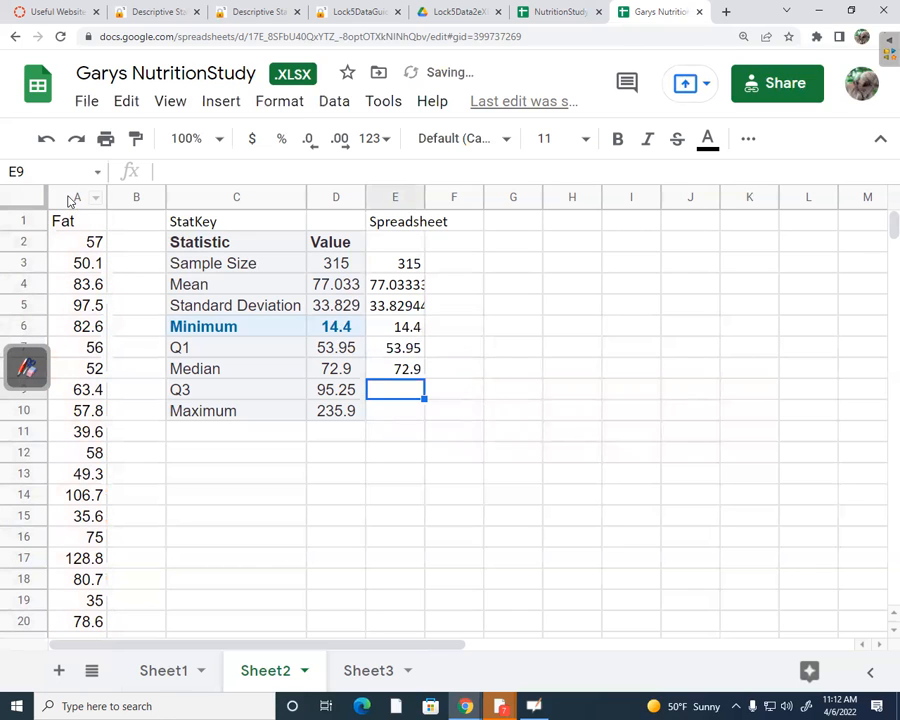
- Enter the formula =QUARTILE(A:A) in E9, leaving out the quartile number
type("=quar")
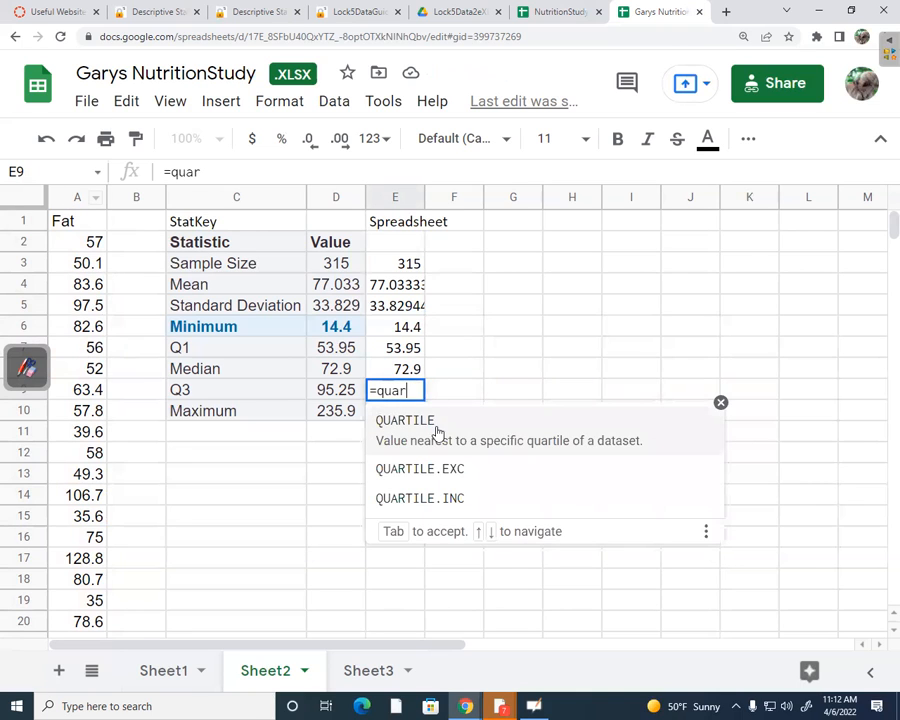
left_click(428, 426)
left_click(78, 200)
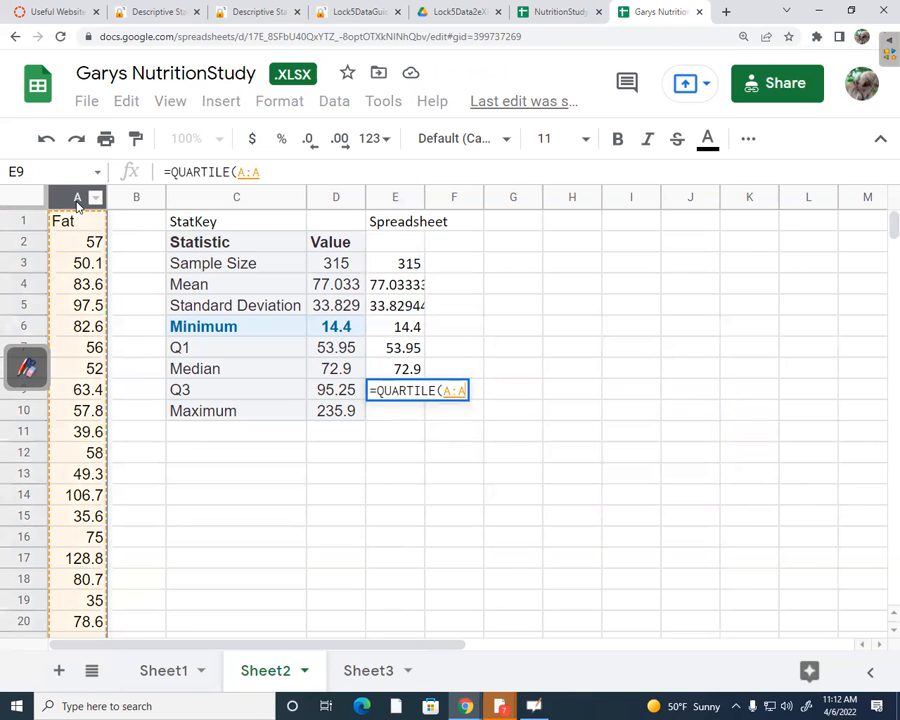
type(",3")
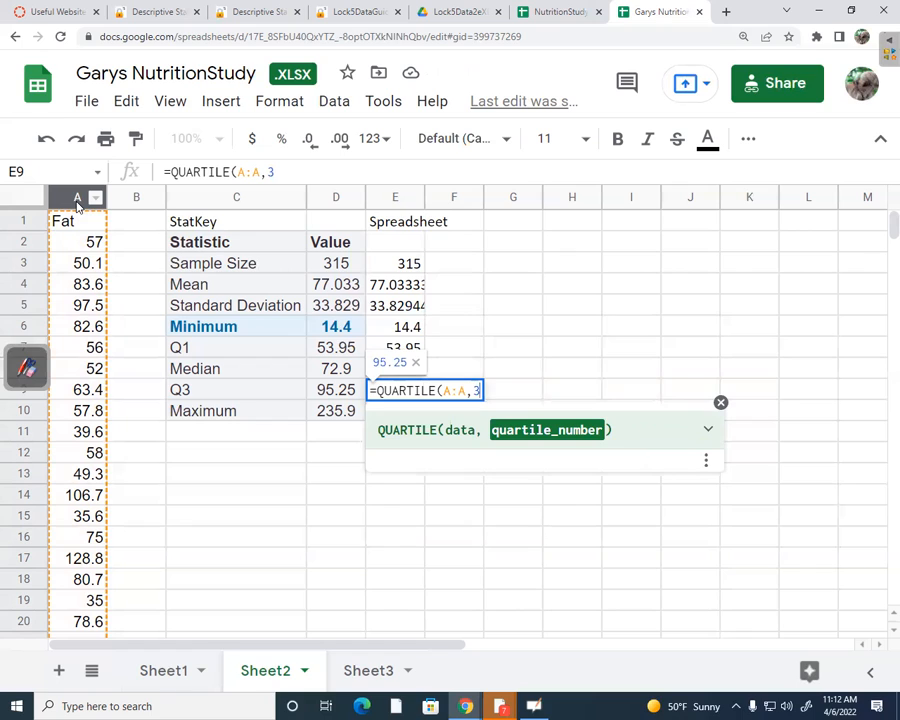
key("BackSpace")
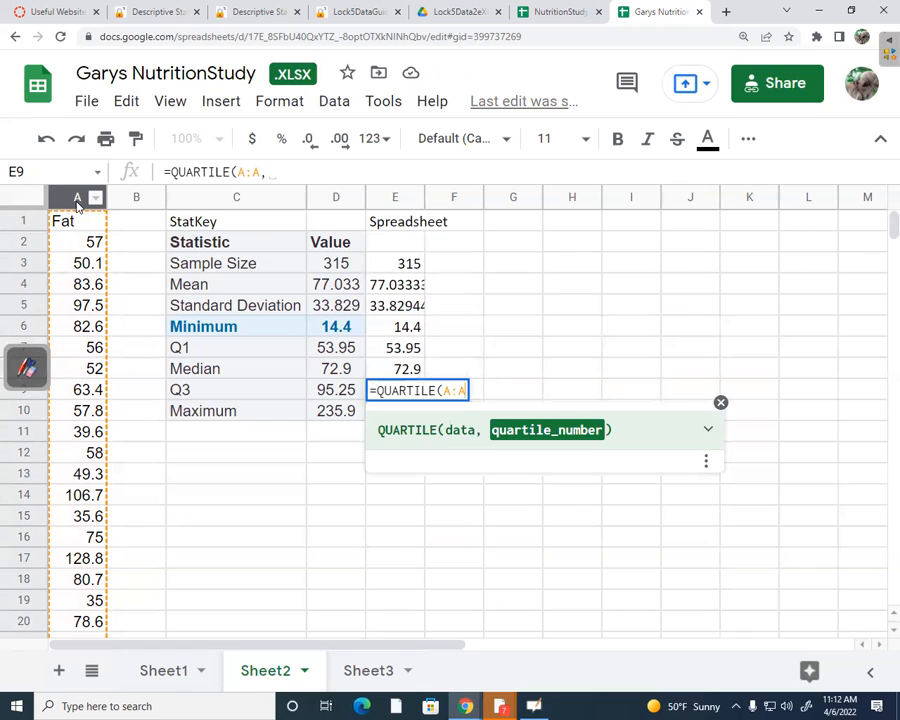
key("BackSpace")
key("Return")
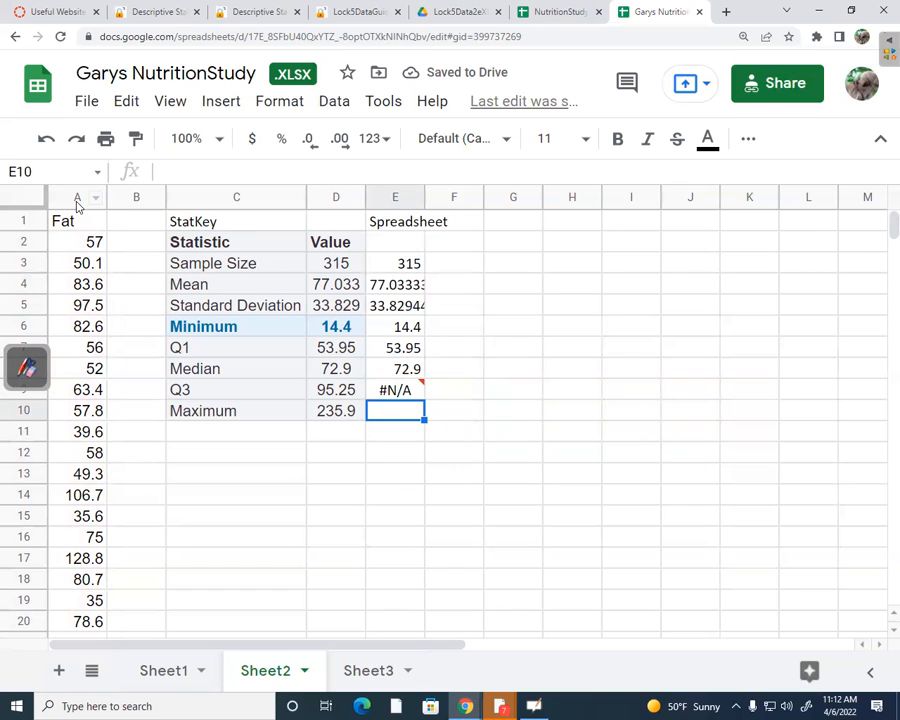
- Add quartile number 3 to the E9 formula, making it =QUARTILE(A:A,3), and reject the suggested autofill for E10
mouse_move(402, 394)
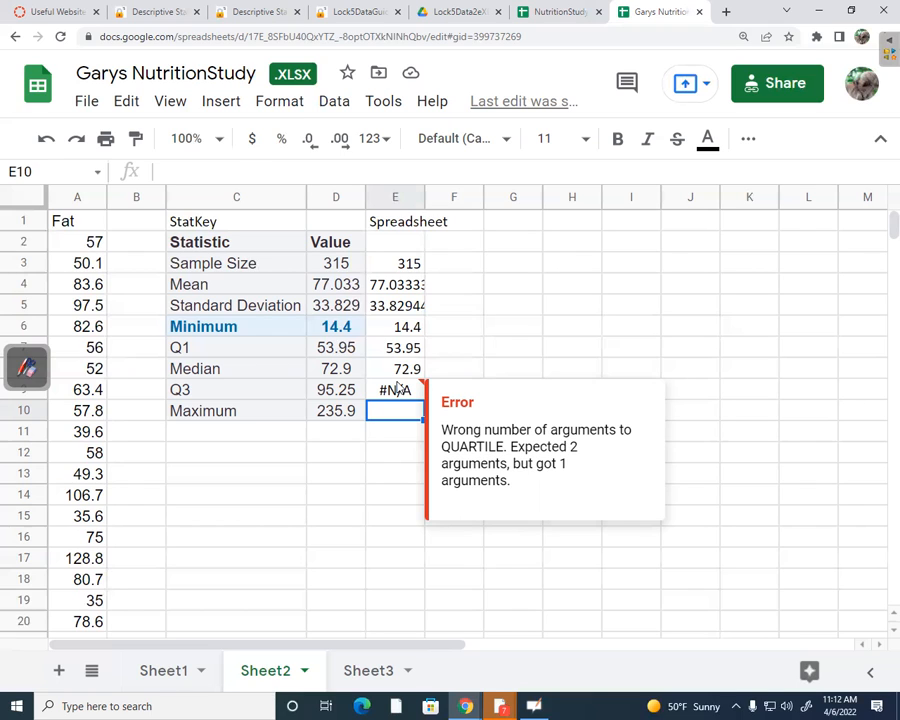
left_click(399, 390)
left_click(288, 172)
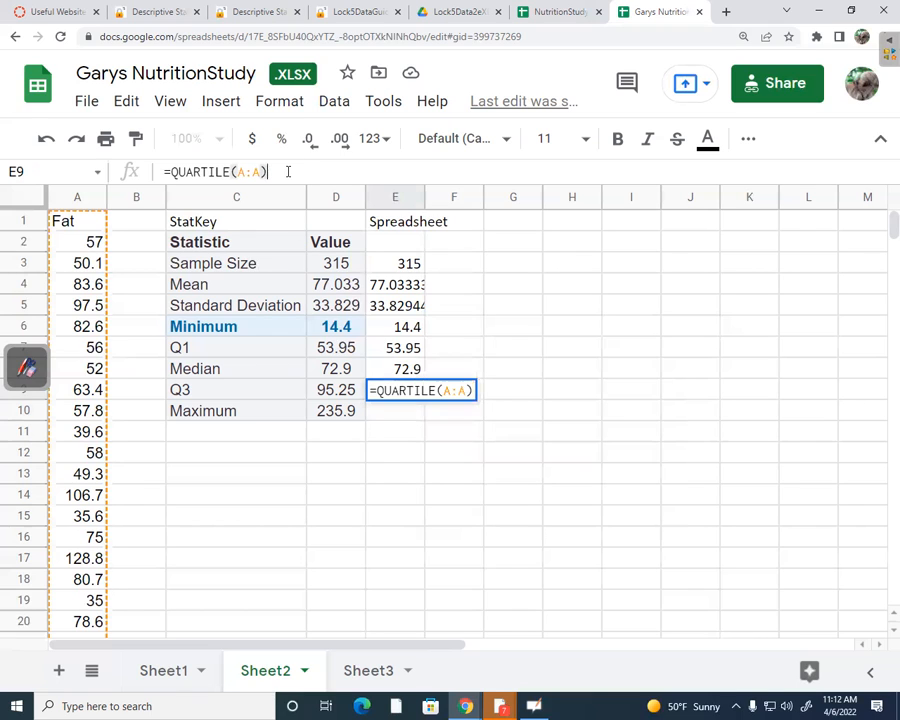
key("Left")
type(",3")
key("Return")
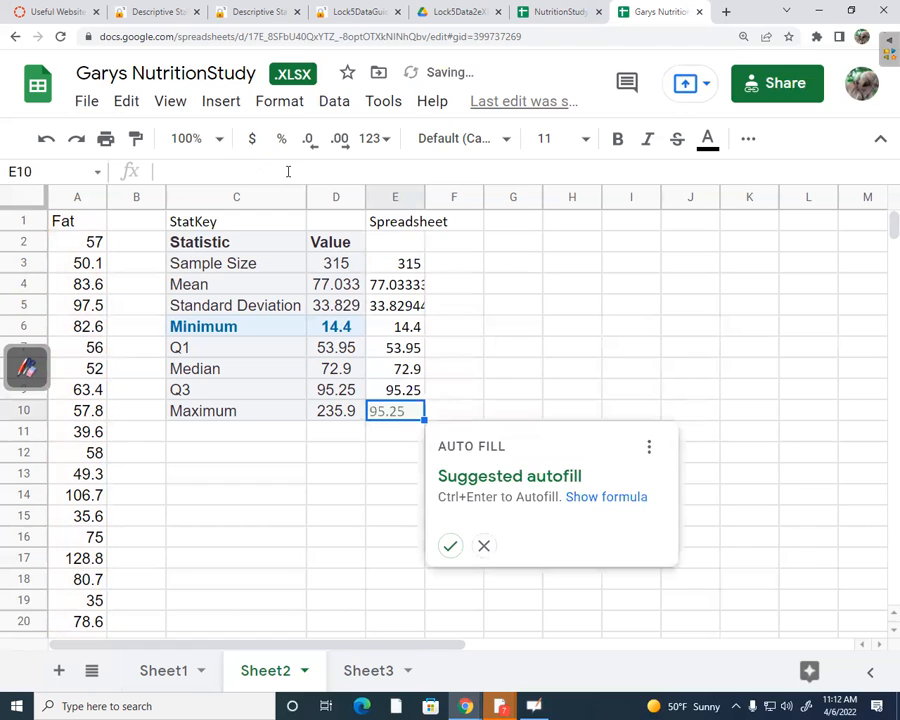
left_click(484, 545)
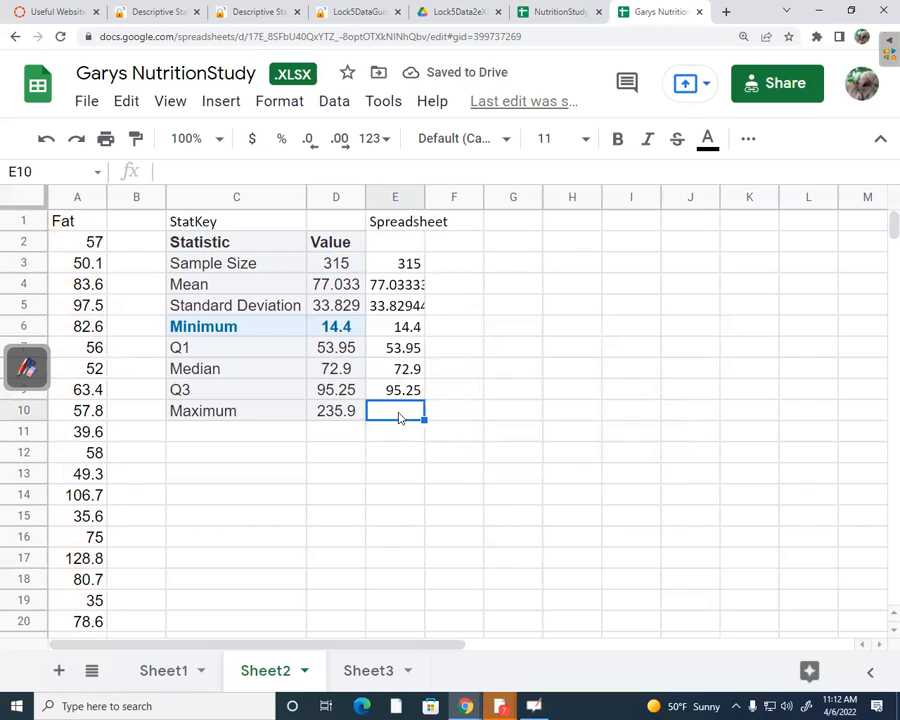
type("max")
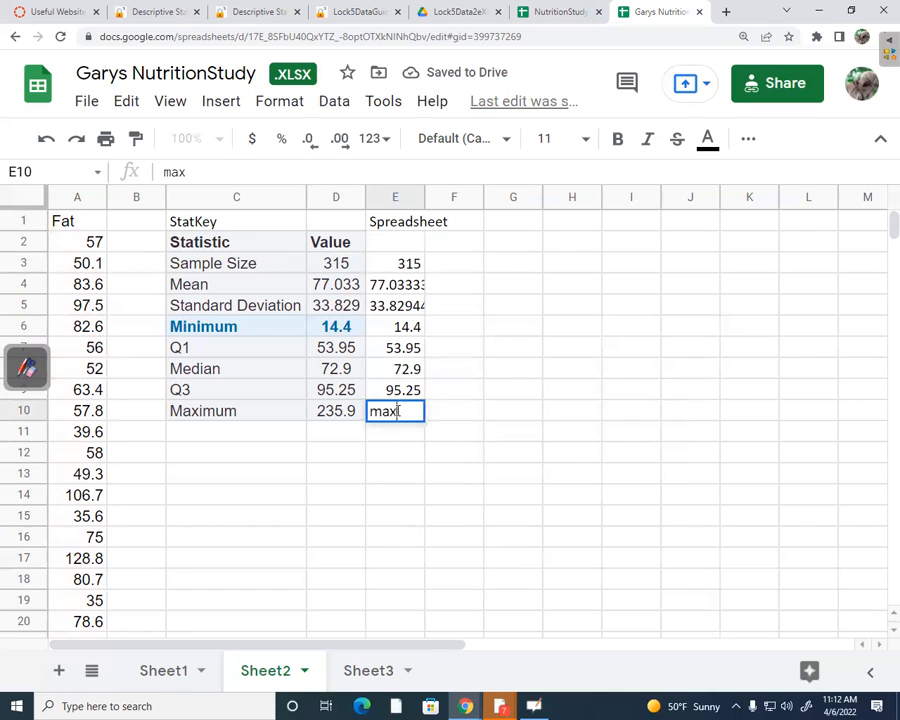
key("BackSpace")
key("BackSpace")
key("BackSpace")
- Calculate the maximum of the Fat column in E10 with =MAX(A:A)
type("=max")
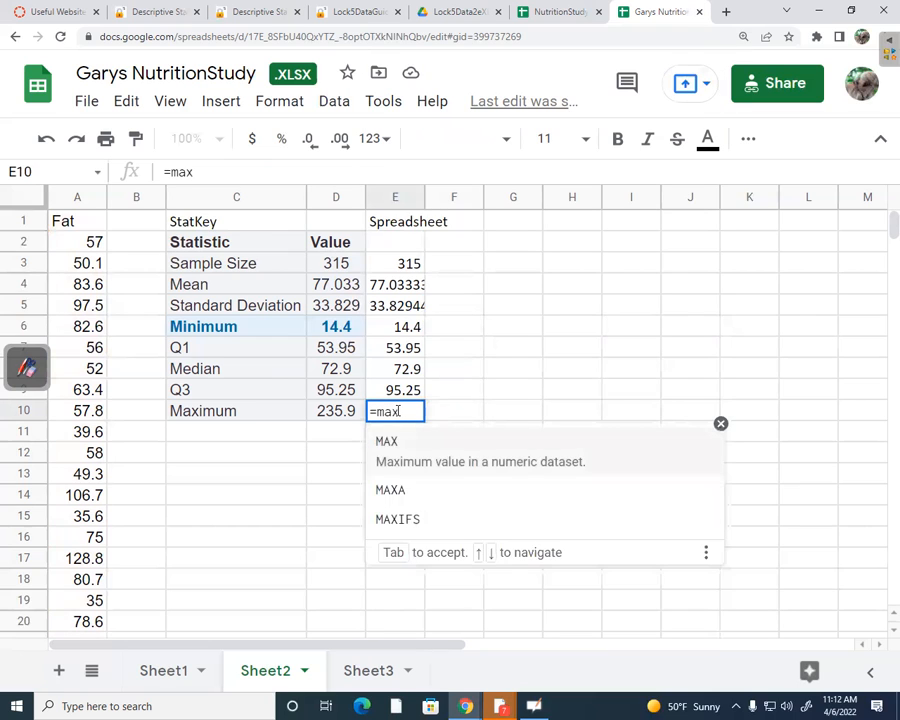
type("(")
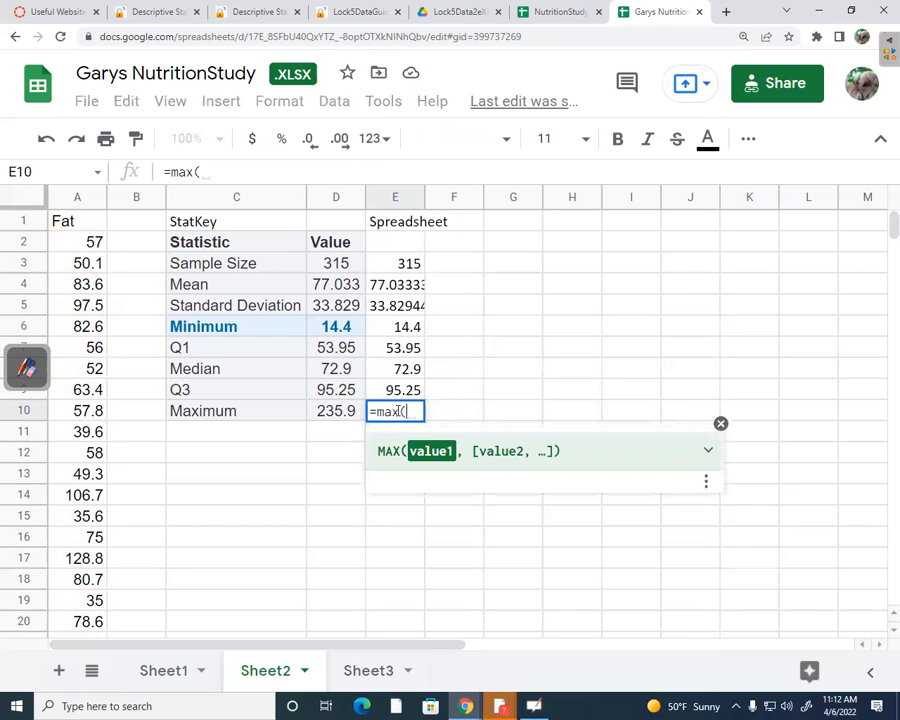
left_click(77, 198)
type(")")
key("Return")
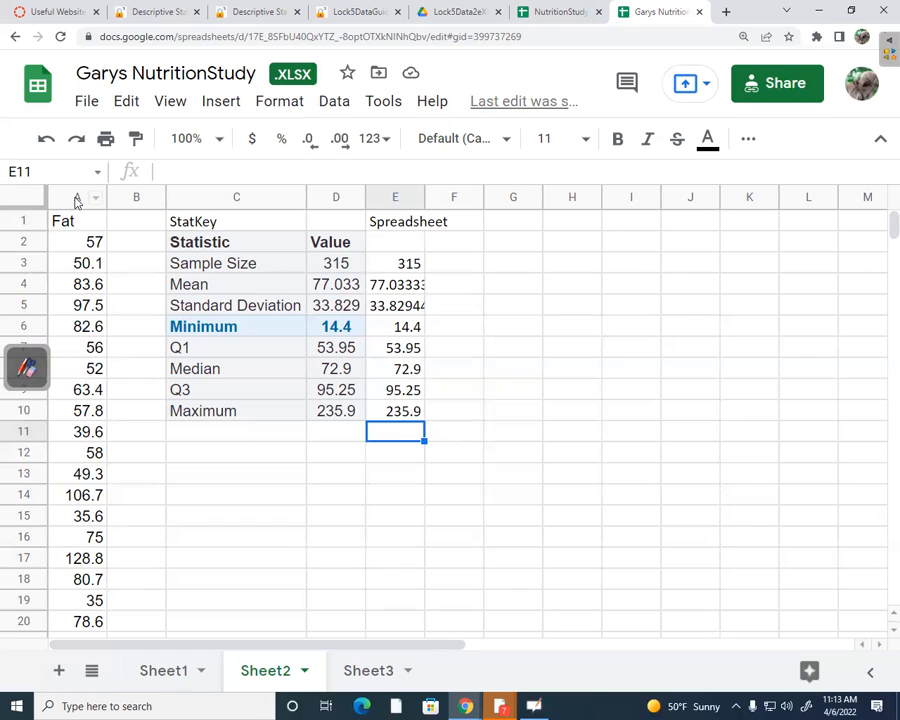
- Enter the note "warning: these will not always be the same, depending on technology" in F7, beside the Q1 values
left_click(460, 357)
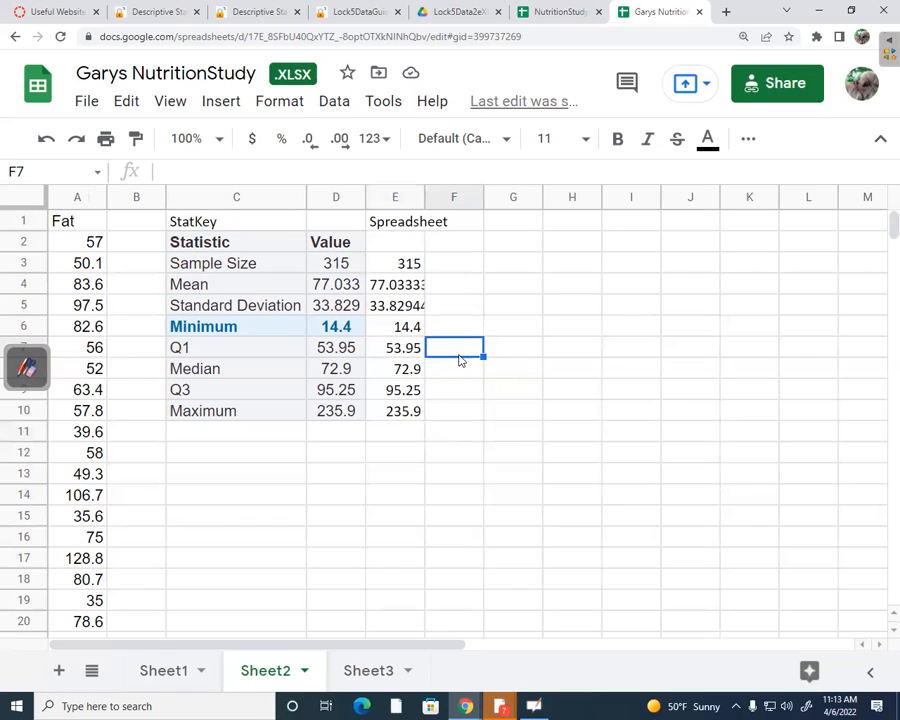
type("warni")
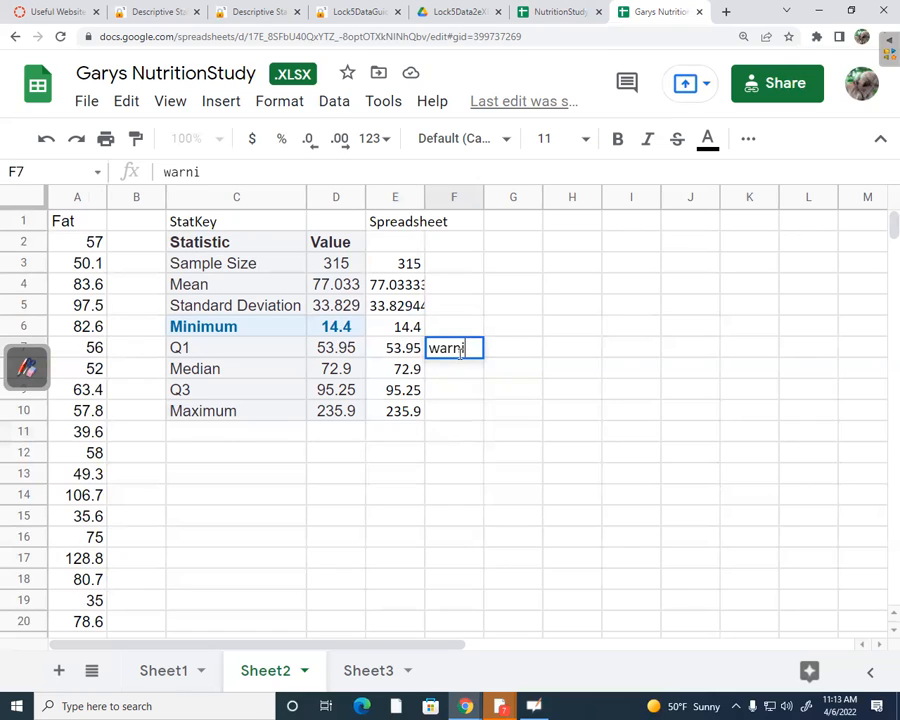
type("ng:")
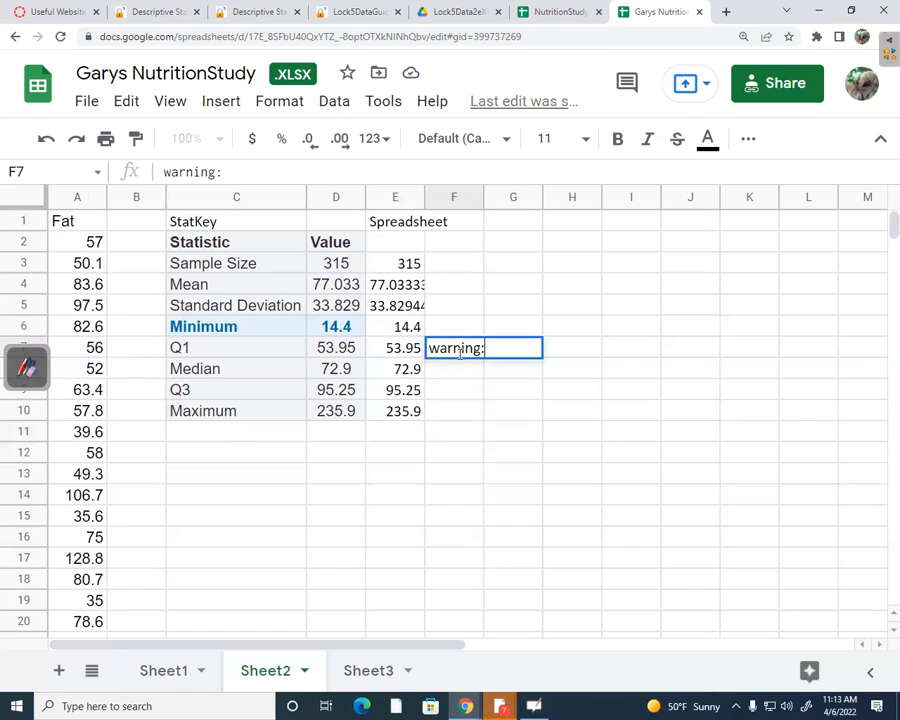
type(" there")
key("BackSpace")
key("BackSpace")
type("se")
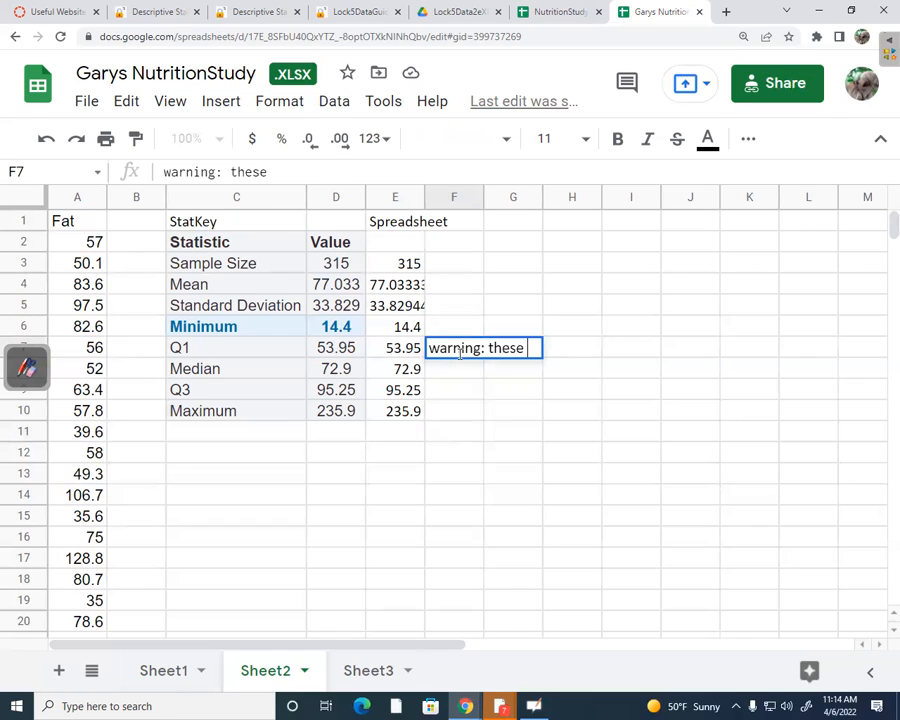
type(" will not")
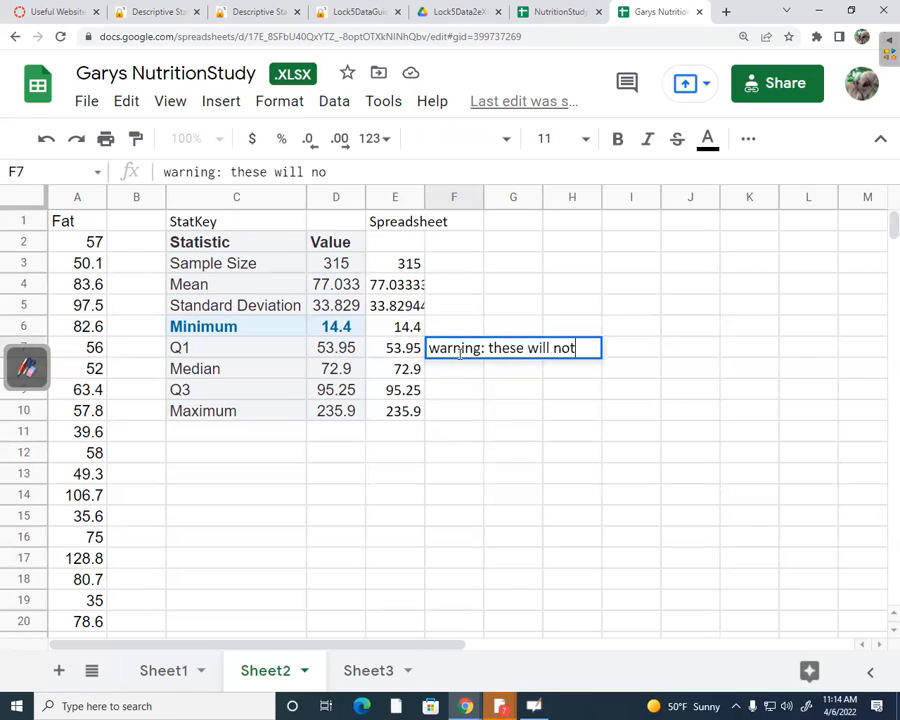
type(" always be th")
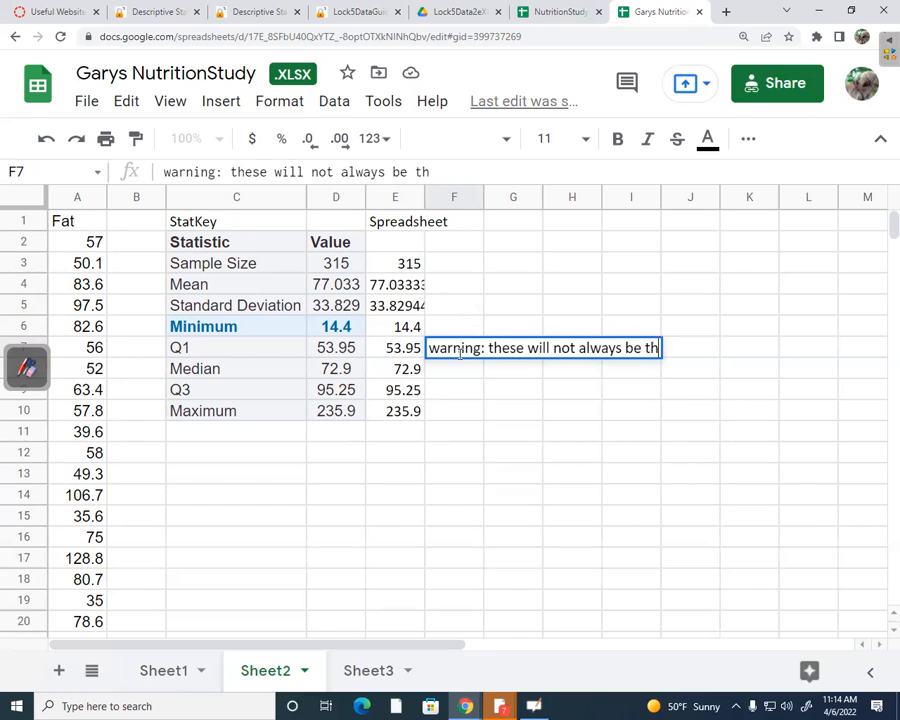
type("e same")
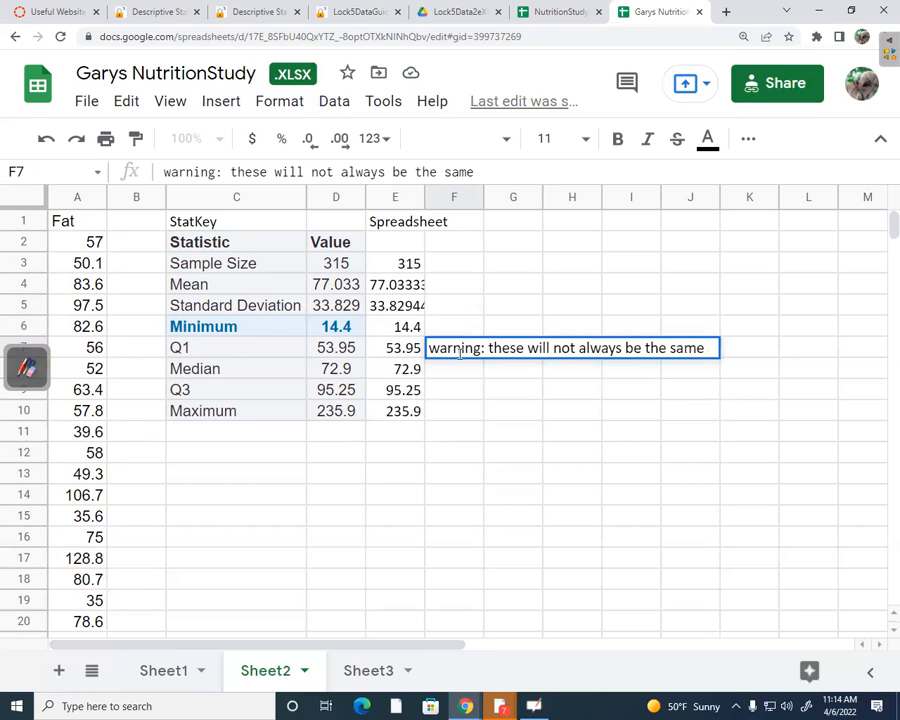
type(", depende")
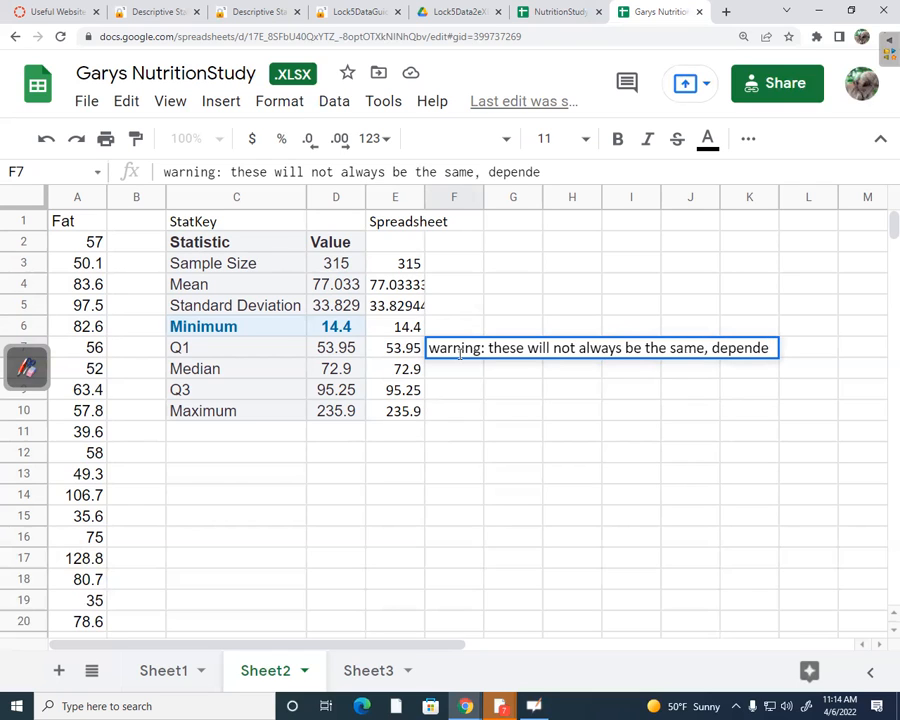
key("BackSpace")
type("ing ")
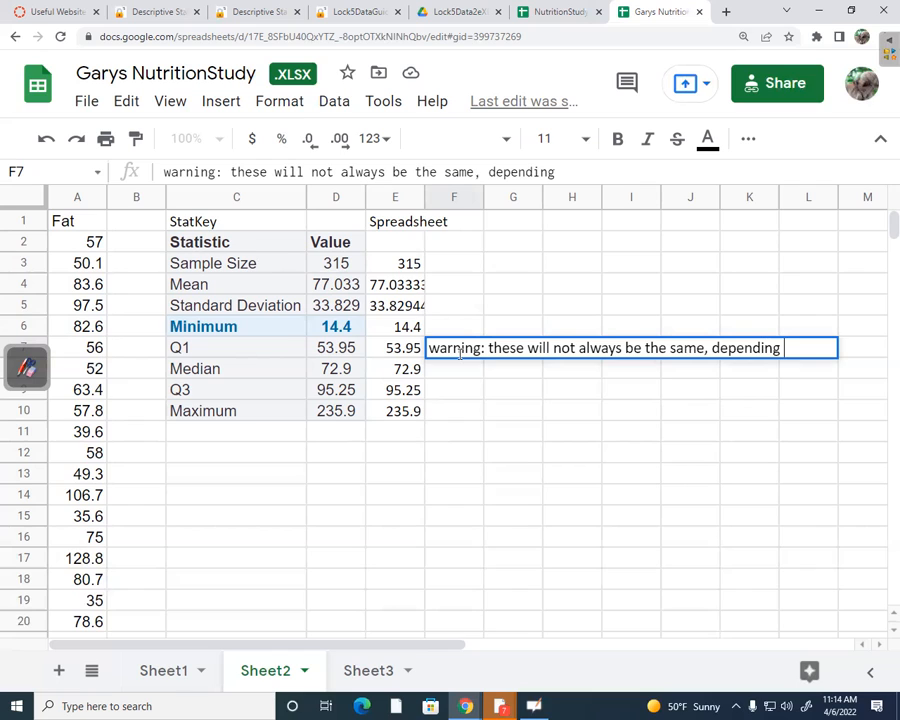
type("on technology")
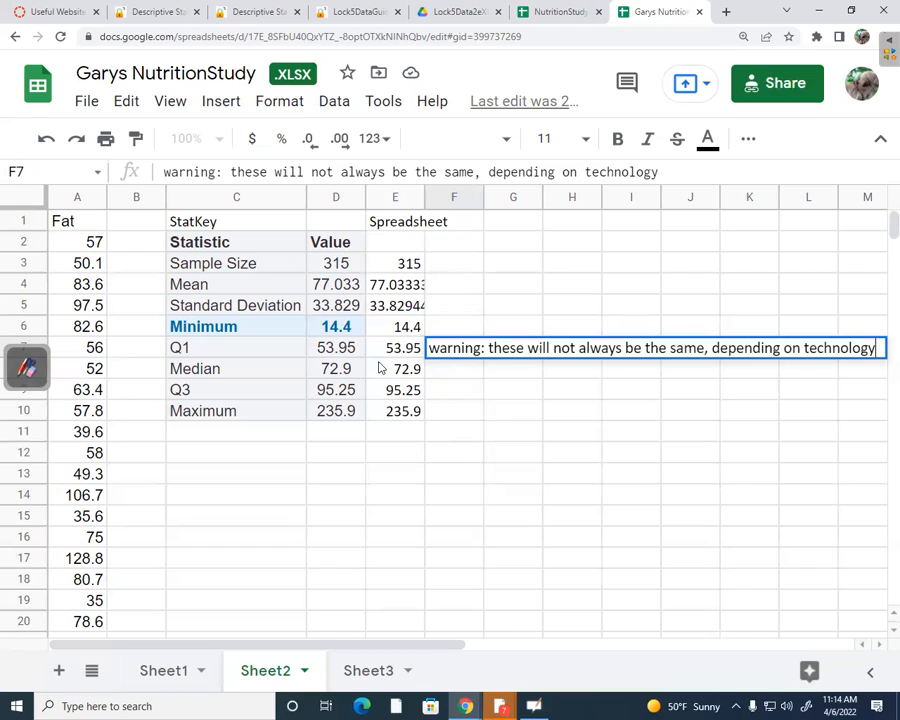
left_click(190, 350)
- Inspect the Q3 label, the spreadsheet's Q1 formula in E7 and the standard deviation row C5:E5
left_click(210, 392)
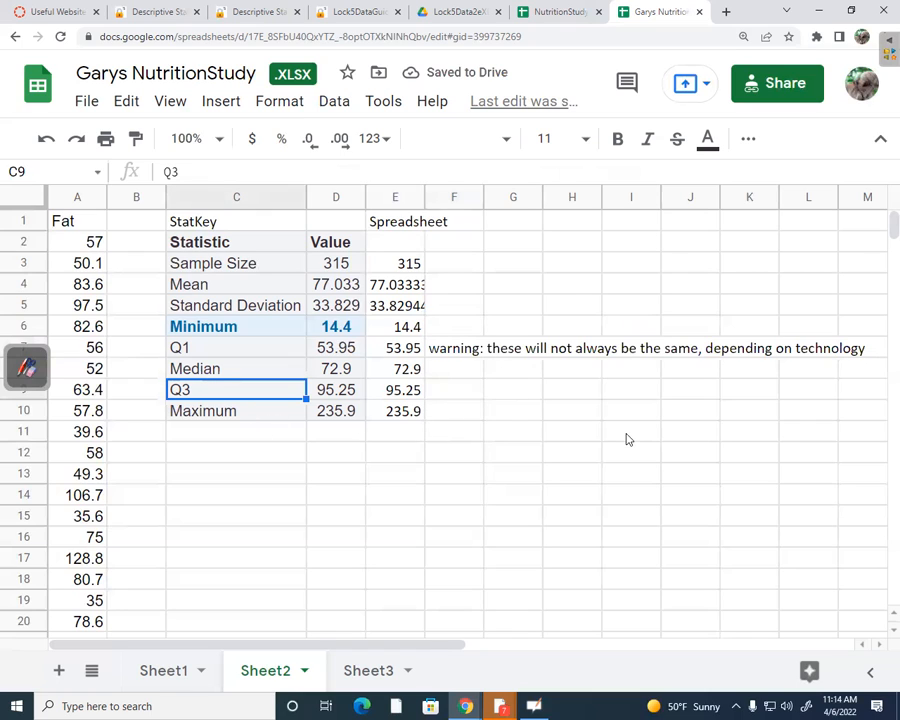
left_click(412, 346)
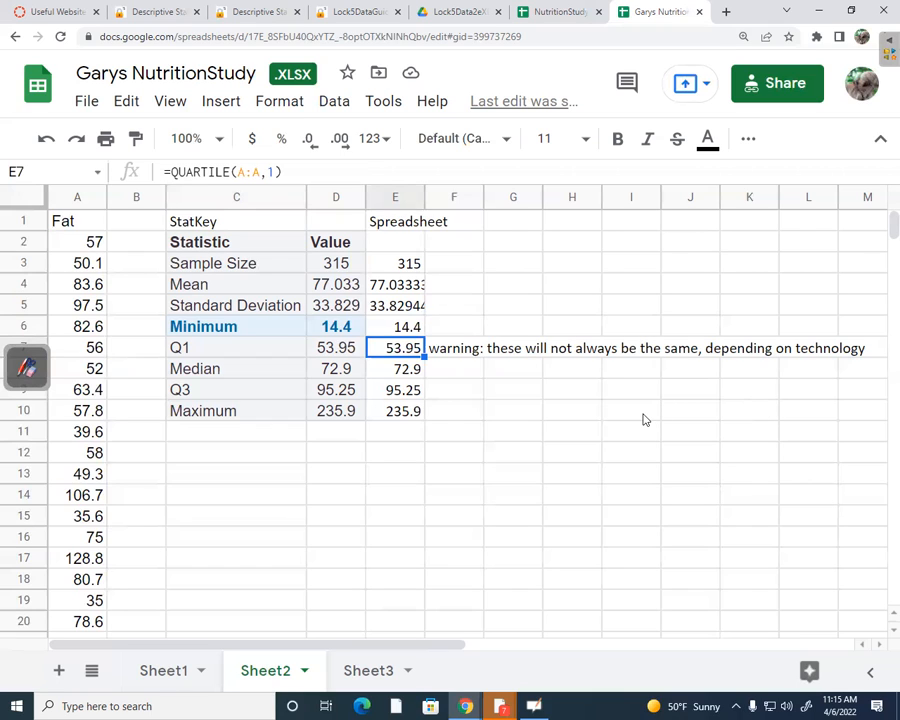
left_click_drag(240, 306, 395, 314)
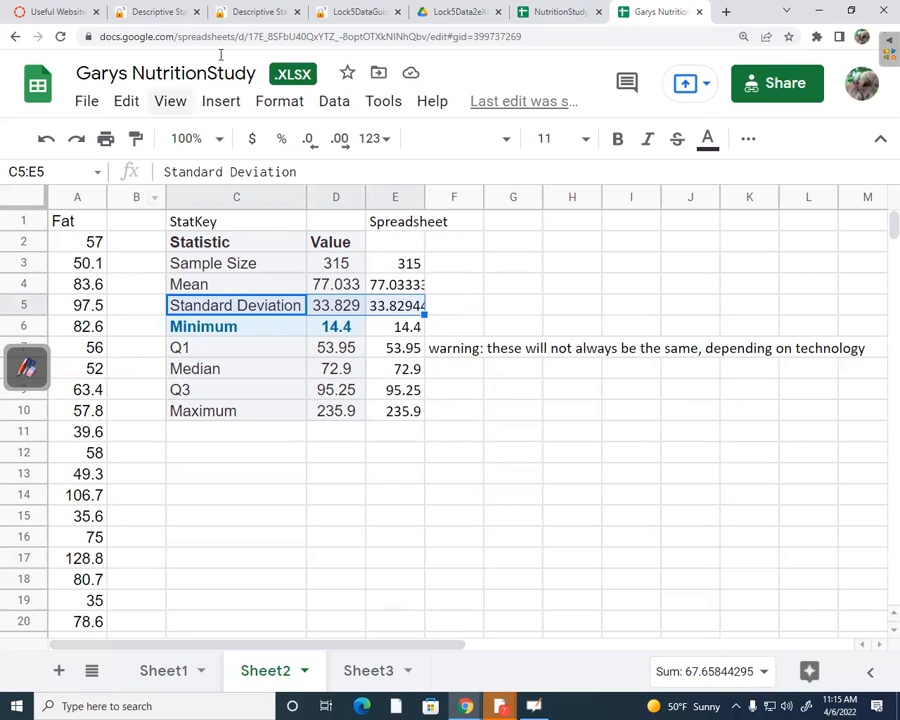
- Switch to the StatKey page holding the custom dataset, view its Fat values in the data editor and close the editor
left_click(141, 12)
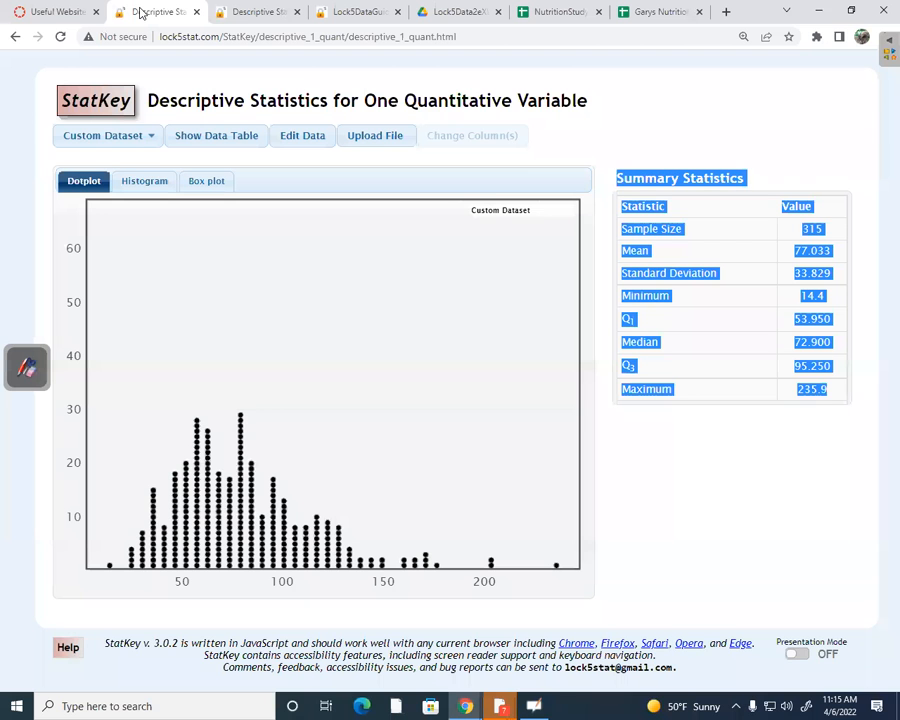
left_click(305, 135)
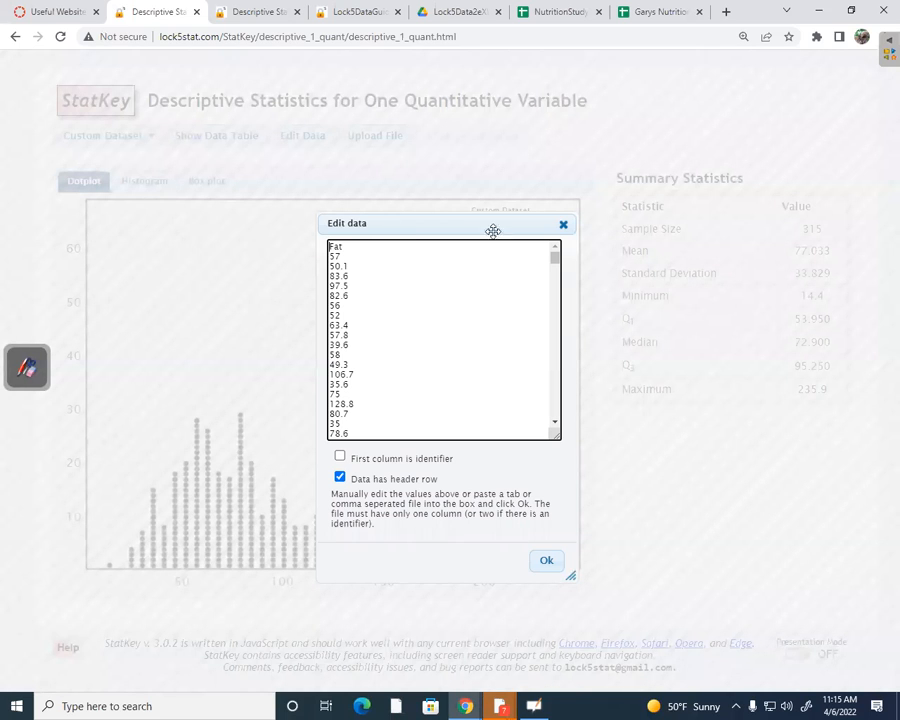
left_click(548, 562)
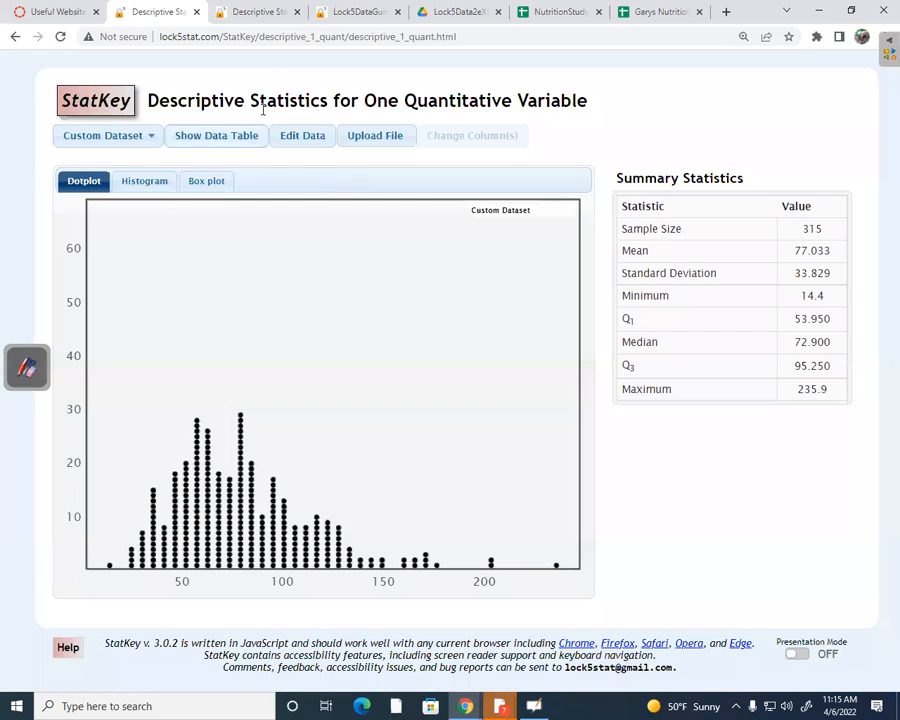
- On the StatKey page showing Toenail Arsenic, go to the StatKey home page to view its available procedures
left_click(255, 20)
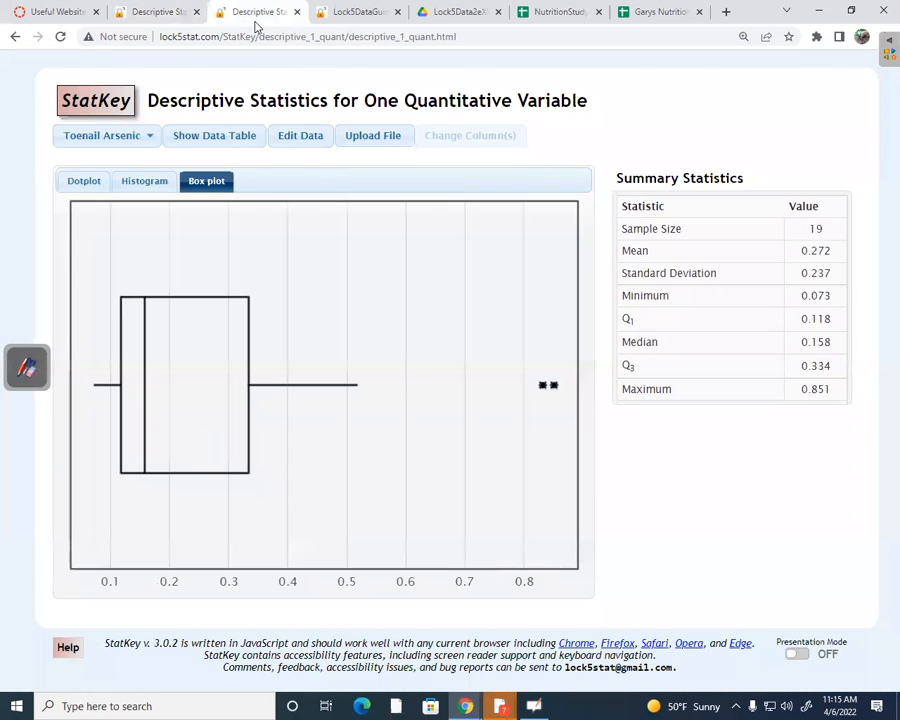
left_click(112, 113)
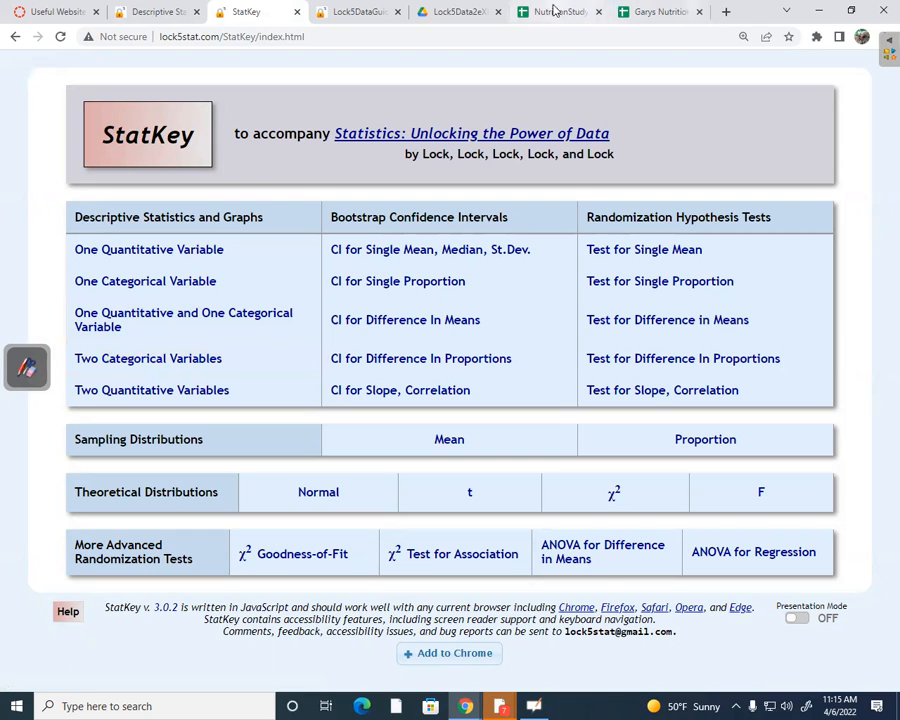
- View the custom Fat dataset in StatKey as a histogram and a box plot, and return to the Garys NutritionStudy spreadsheet
left_click(143, 14)
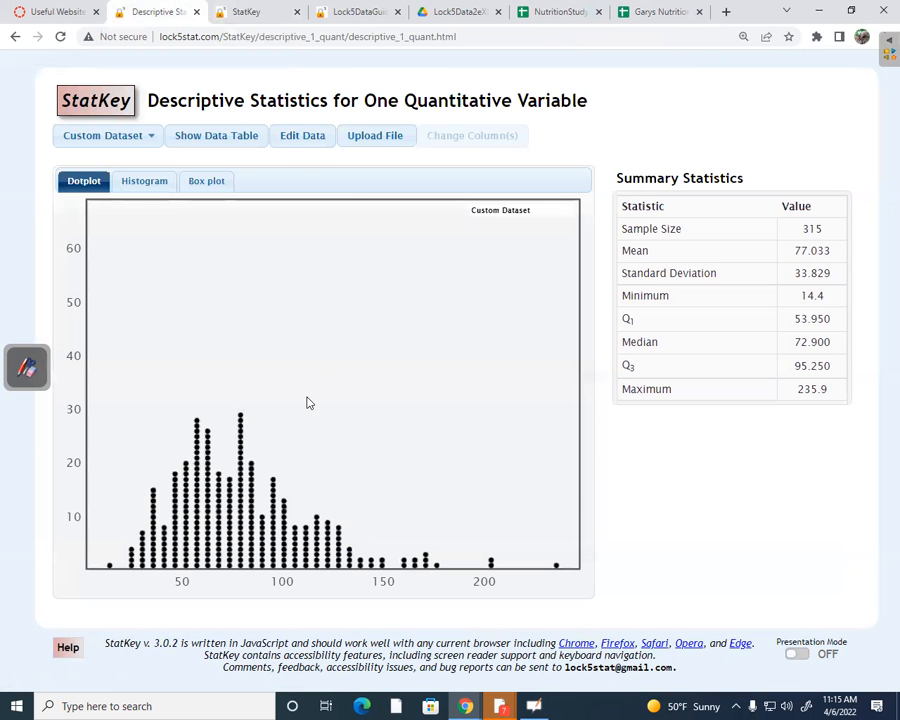
left_click(144, 181)
left_click(206, 181)
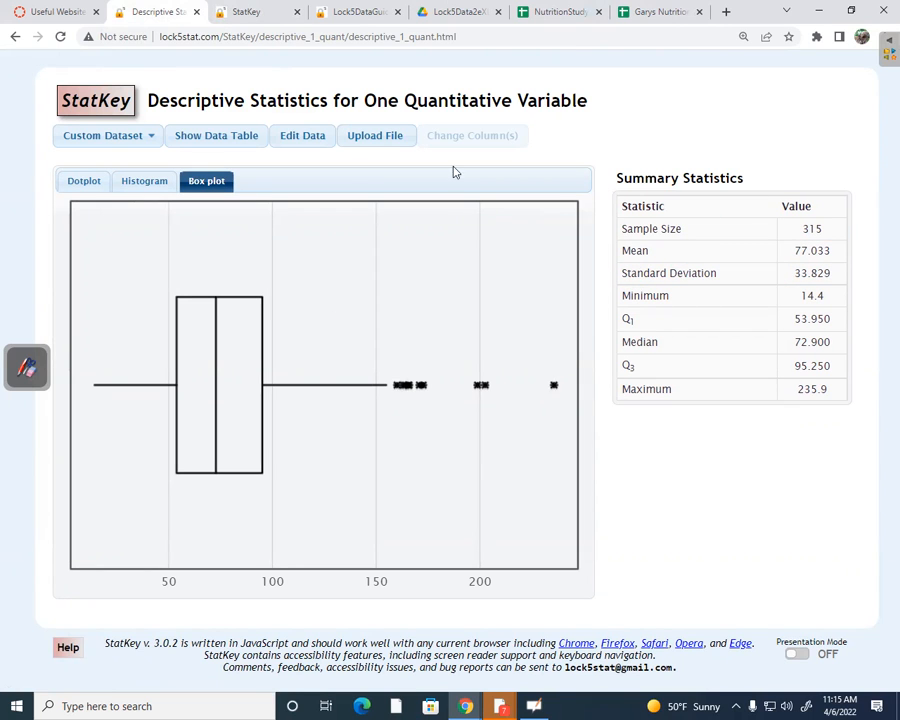
left_click(655, 14)
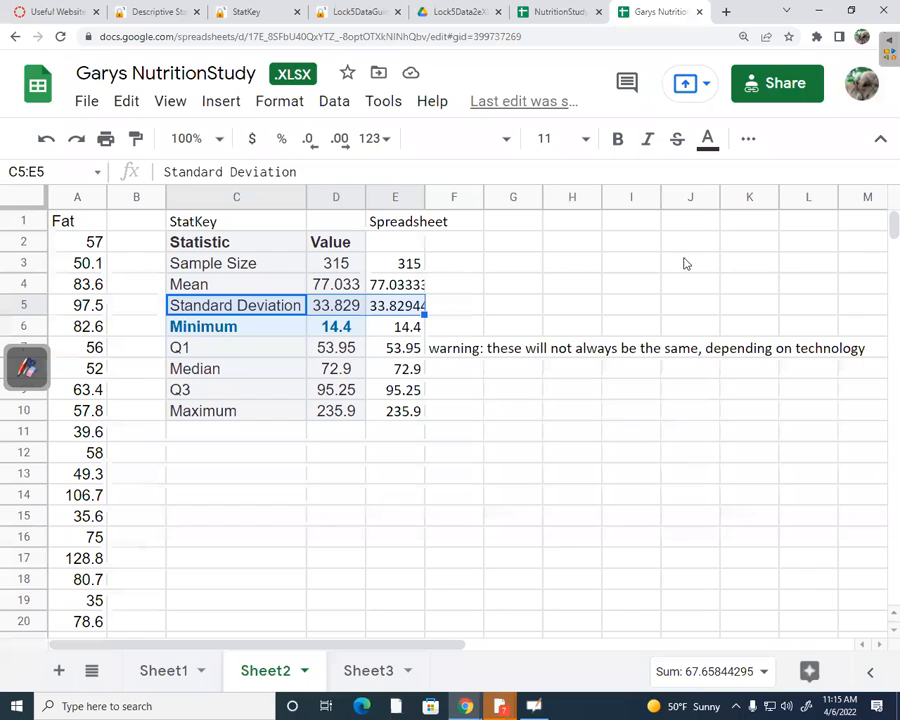